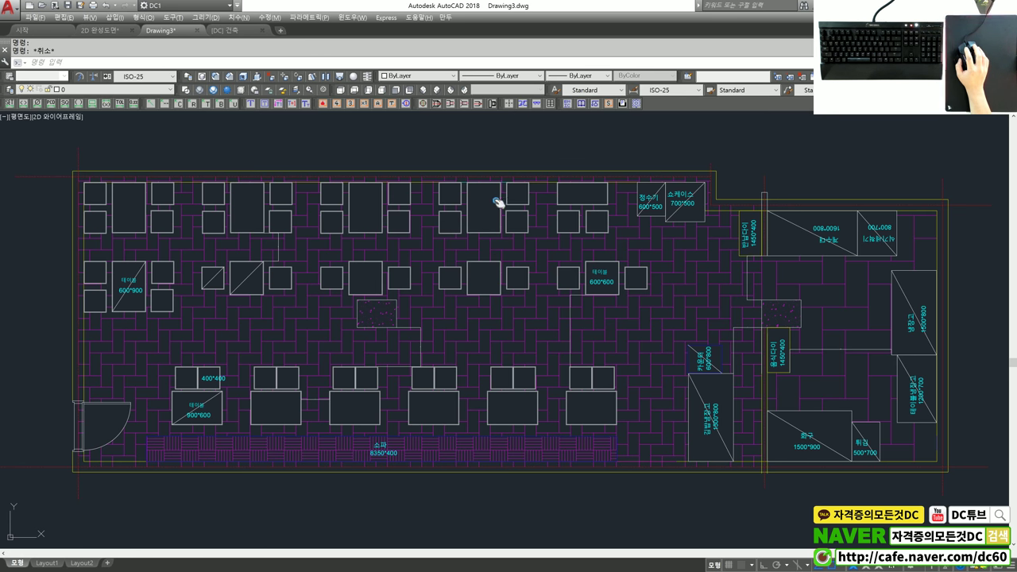
Step: Clear the current selection and nudge the floor plan view slightly
key(Escape)
middle_drag(489, 173, 542, 174)
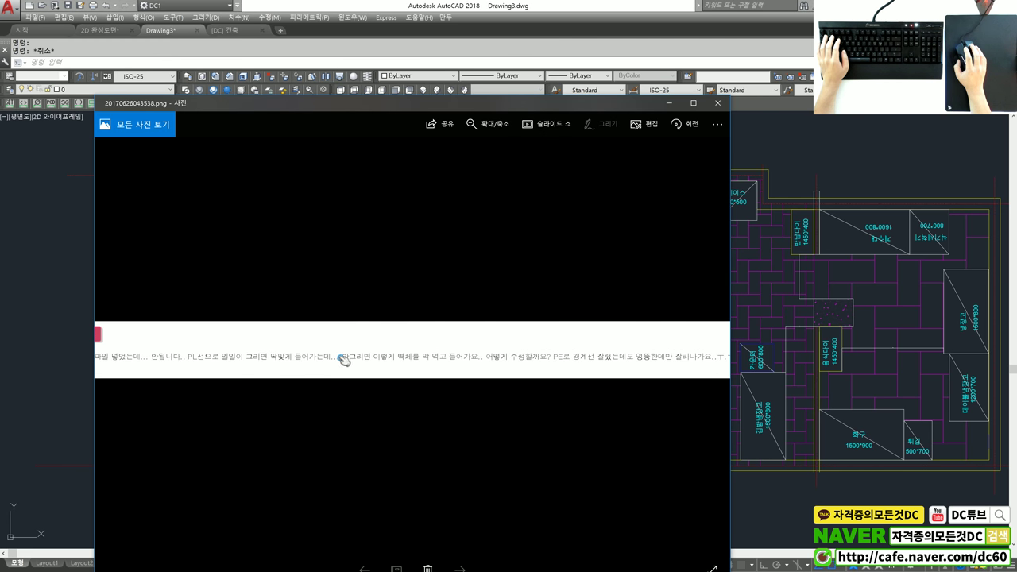
Step: Read the full hatching question in the Photos screenshot, then close the viewer
scroll(414, 349, up, 1)
scroll(455, 345, down, 1)
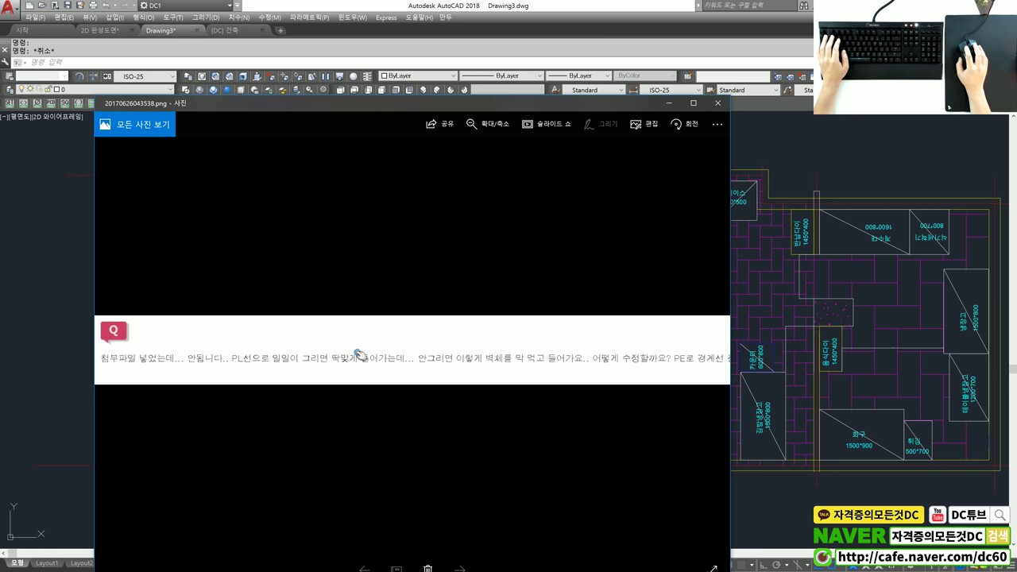
scroll(272, 358, up, 1)
drag(237, 323, 138, 325)
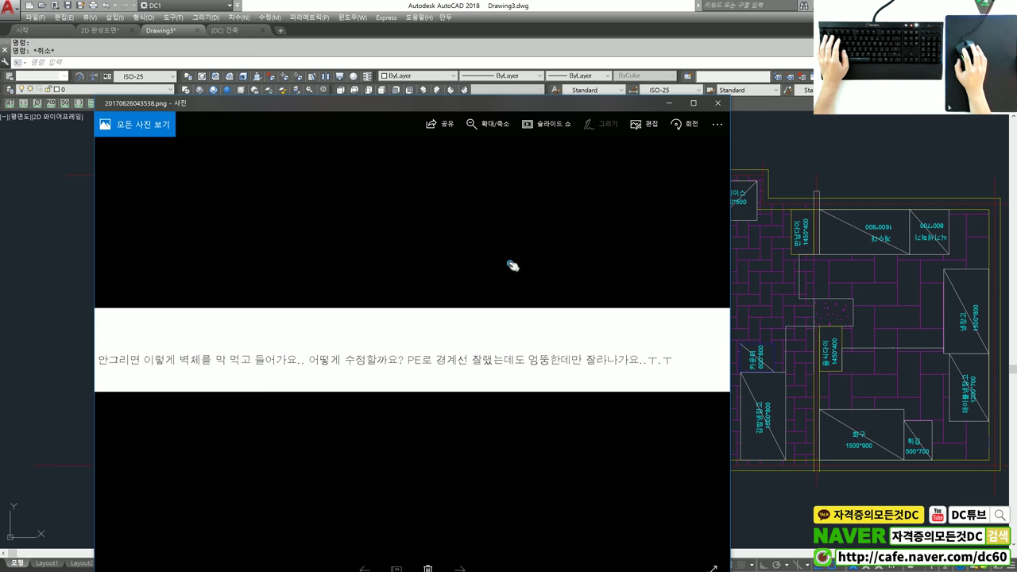
click(718, 103)
middle_drag(107, 137, 308, 205)
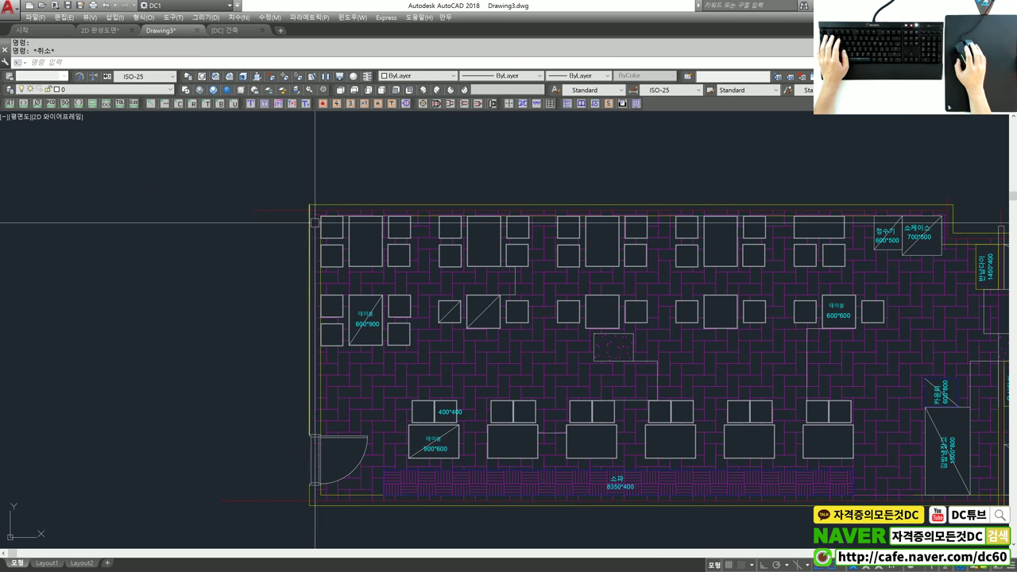
Step: Erase the brick floor hatch from the dining hall, plus one extra picked object
scroll(308, 205, up, 3)
scroll(347, 238, down, 1)
scroll(347, 238, down, 3)
scroll(278, 476, up, 1)
scroll(277, 478, up, 5)
key(Escape)
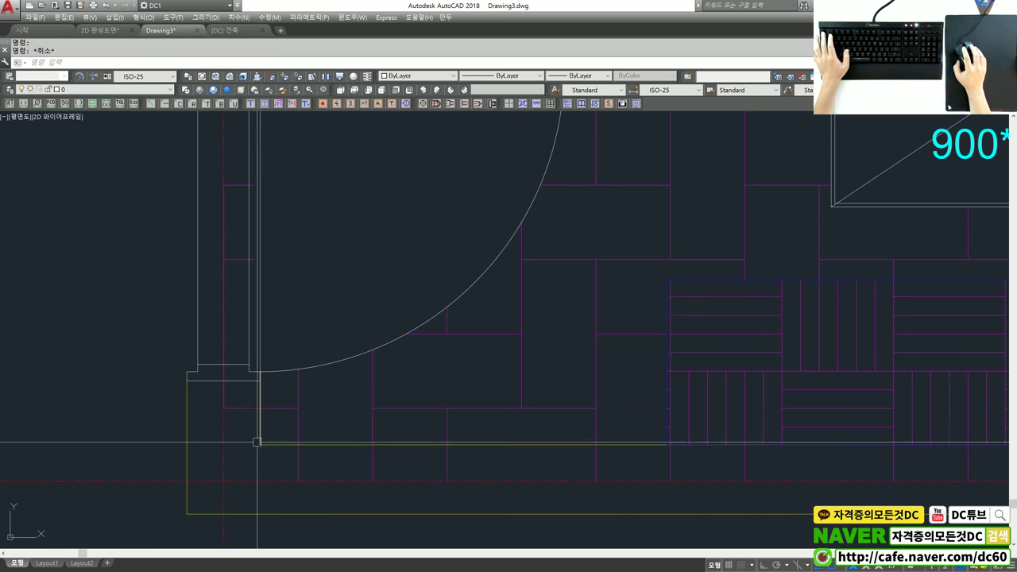
scroll(299, 398, down, 5)
scroll(656, 304, down, 1)
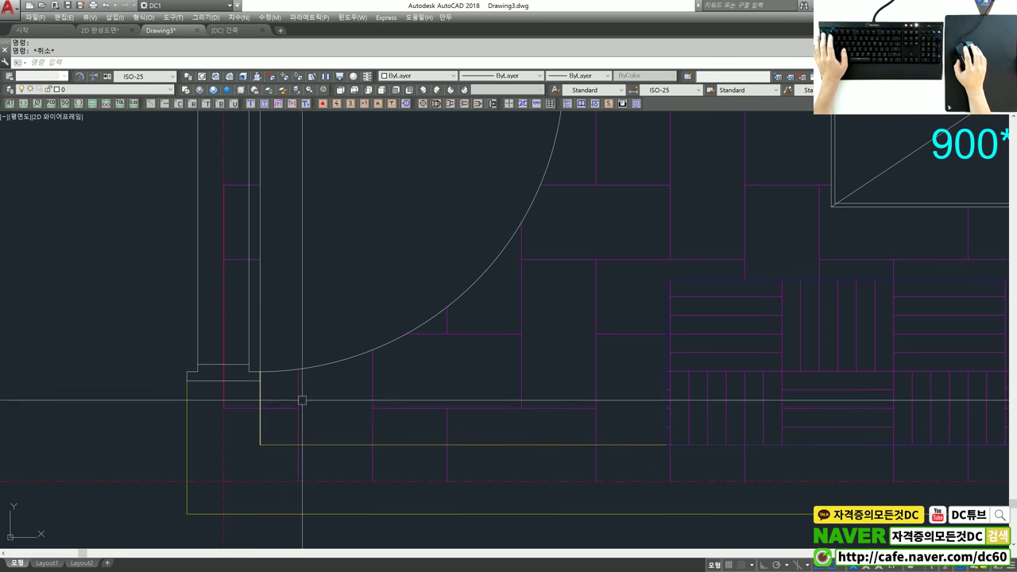
scroll(656, 304, up, 2)
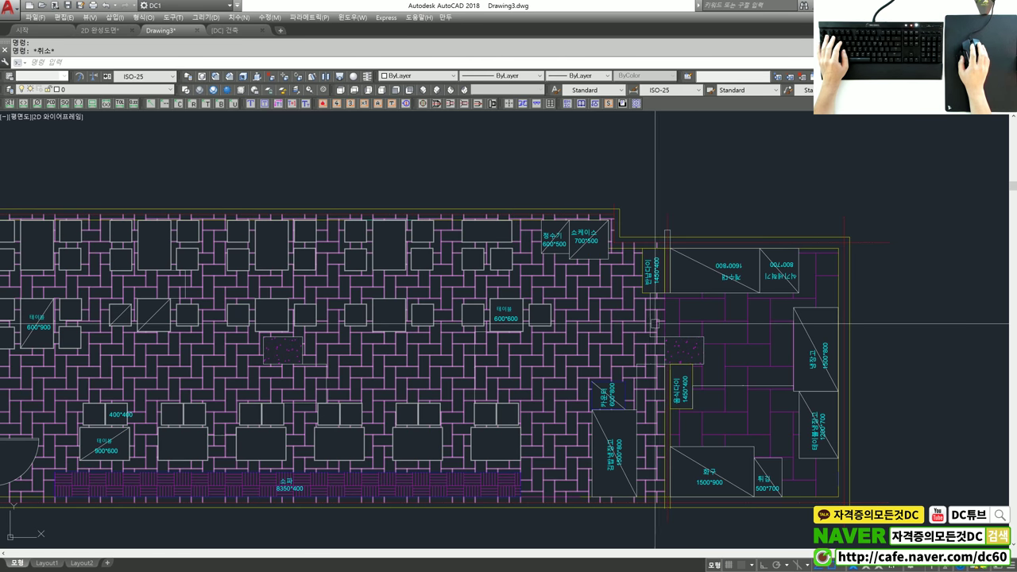
key(Return)
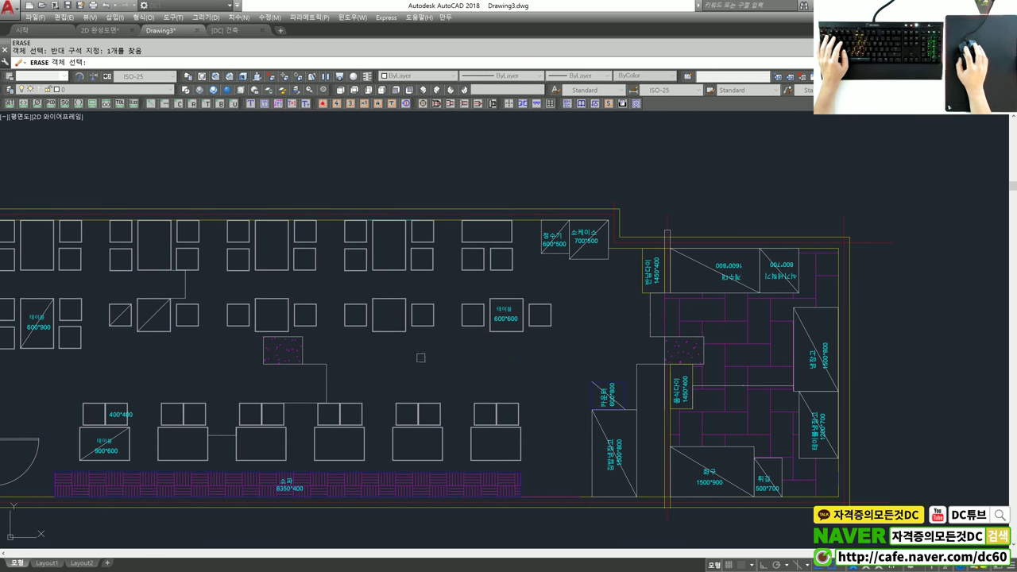
text(e)
click(226, 420)
key(Return)
Step: Zoom in to check the erased hall, then begin ZOOM to show the whole drawing
scroll(691, 381, up, 4)
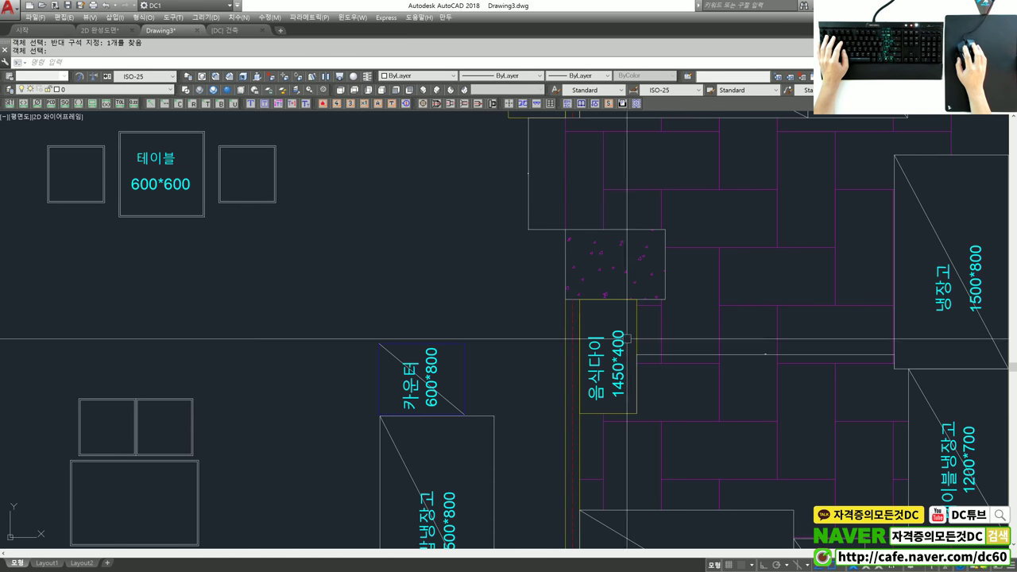
scroll(572, 330, up, 1)
scroll(536, 313, up, 3)
scroll(536, 317, up, 5)
scroll(545, 312, up, 2)
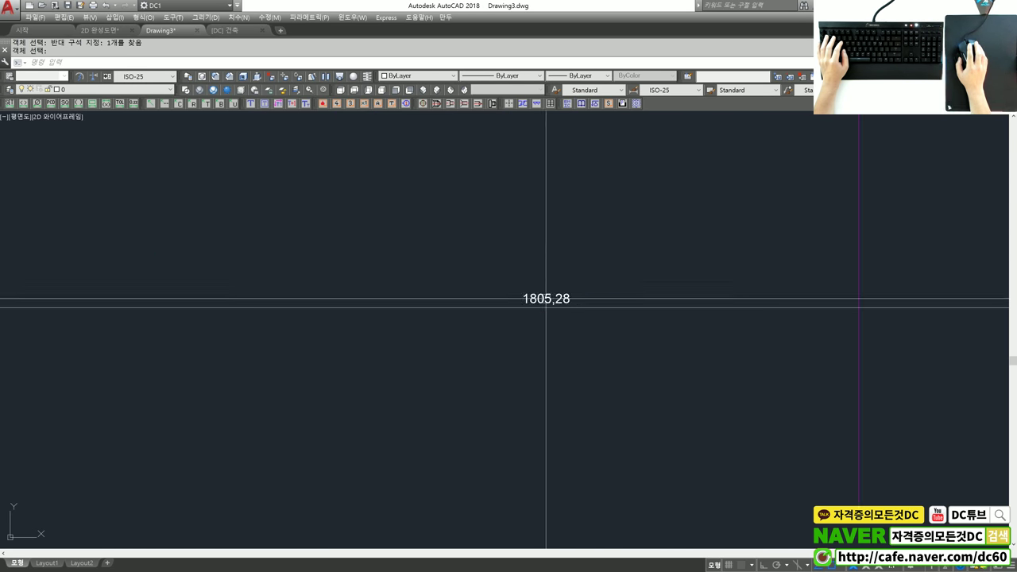
scroll(546, 312, down, 5)
scroll(534, 280, down, 5)
scroll(455, 260, up, 2)
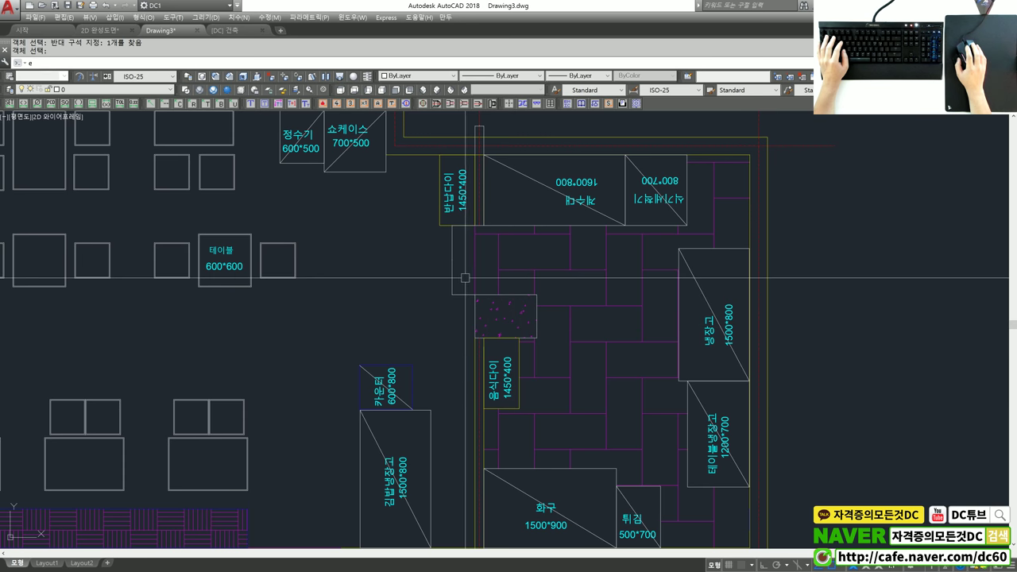
scroll(450, 260, down, 3)
scroll(461, 286, down, 3)
scroll(466, 297, up, 2)
key(z)
key(Return)
Step: Run ZOOM All, then ZOOM Extents, to fit the floor plan to the screen
key(a)
key(Return)
scroll(545, 305, down, 3)
key(z)
key(Return)
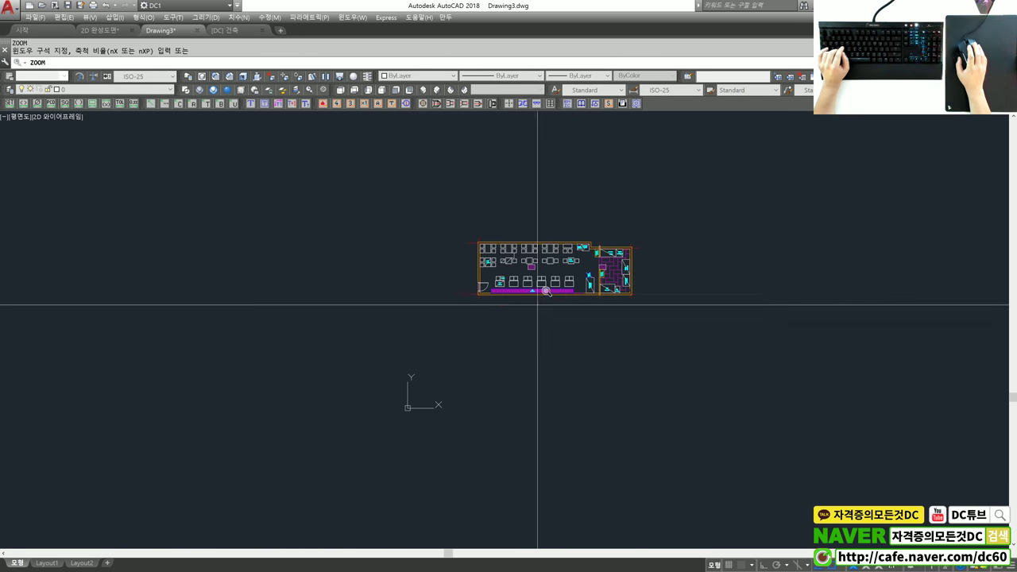
key(e)
key(Return)
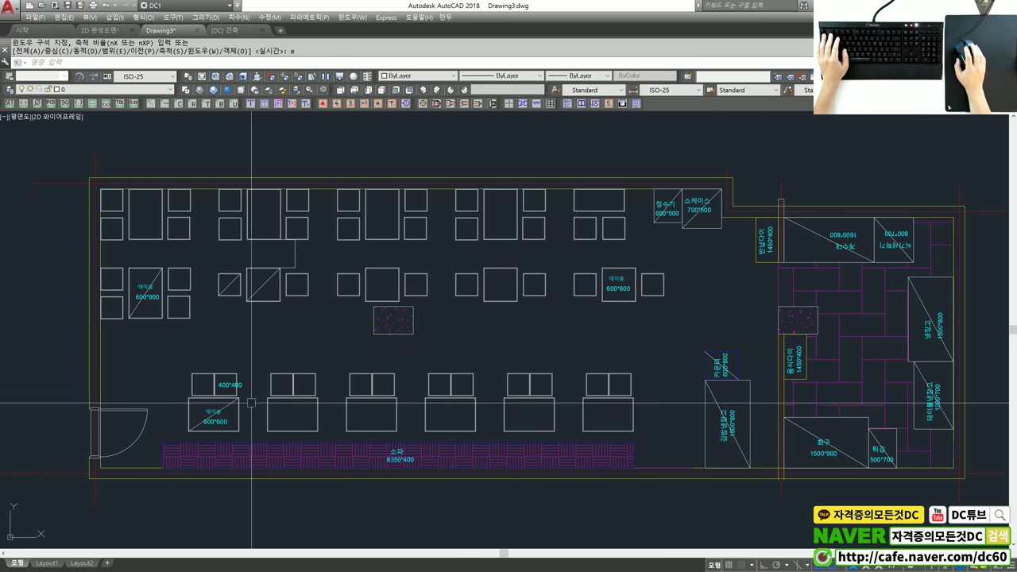
scroll(251, 403, down, 3)
middle_drag(86, 295, 456, 350)
scroll(390, 332, up, 3)
Step: Draw a test circle, try a hatch inside it, and remove the test hatch
key(c)
key(Return)
click(392, 326)
click(437, 388)
scroll(377, 283, down, 1)
scroll(390, 329, up, 5)
key(Escape)
key(Escape)
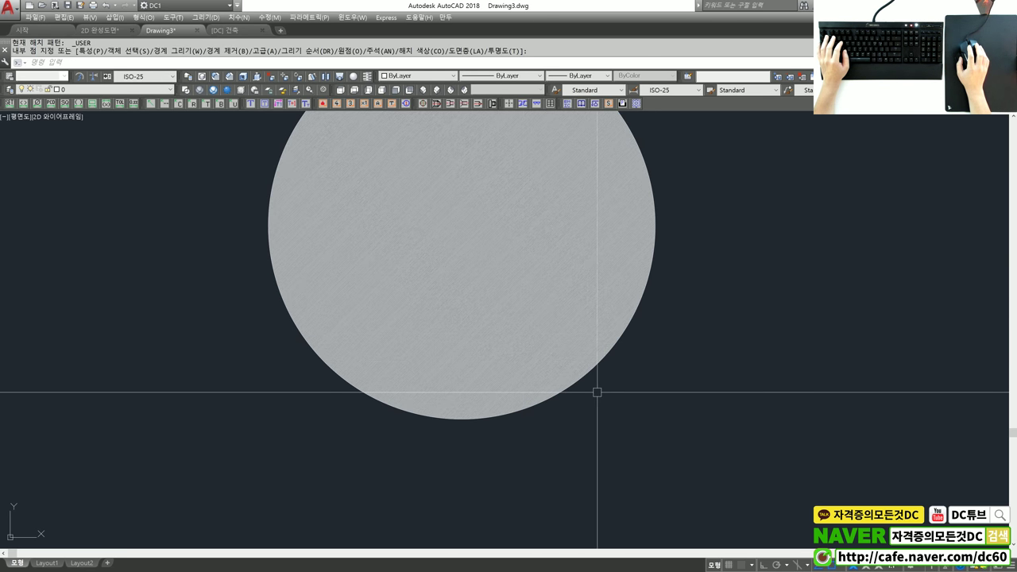
text(e)
key(Escape)
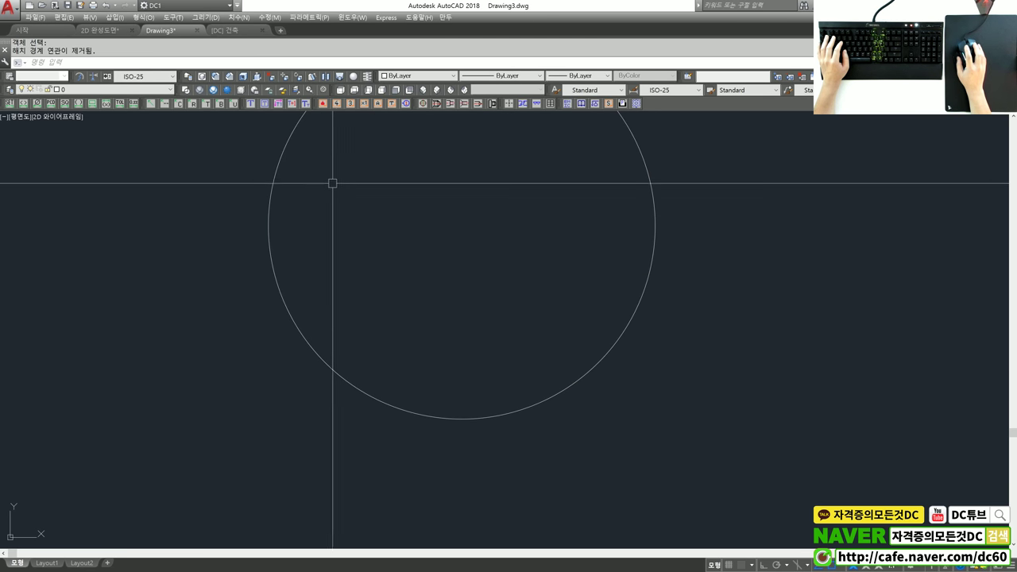
scroll(508, 295, down, 5)
middle_drag(551, 345, 440, 323)
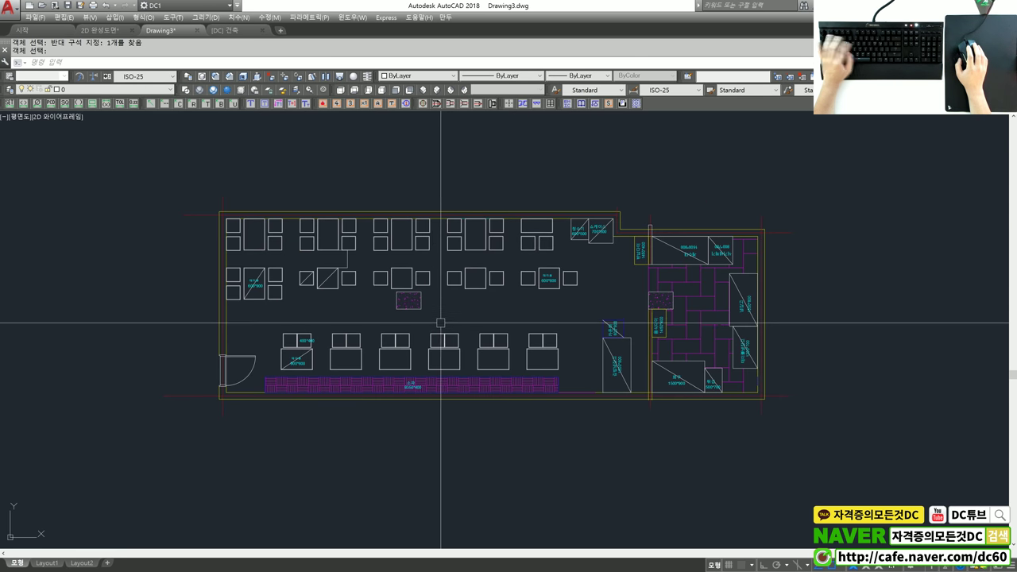
text(h)
key(Return)
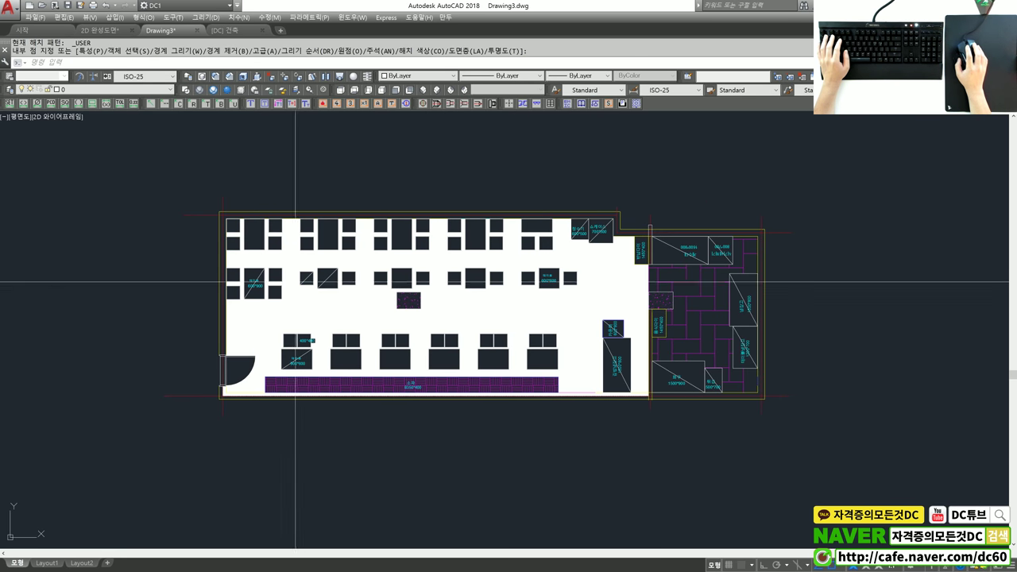
scroll(259, 217, up, 5)
scroll(246, 429, down, 5)
scroll(252, 424, up, 5)
scroll(252, 424, down, 5)
key(Return)
text(e)
key(Return)
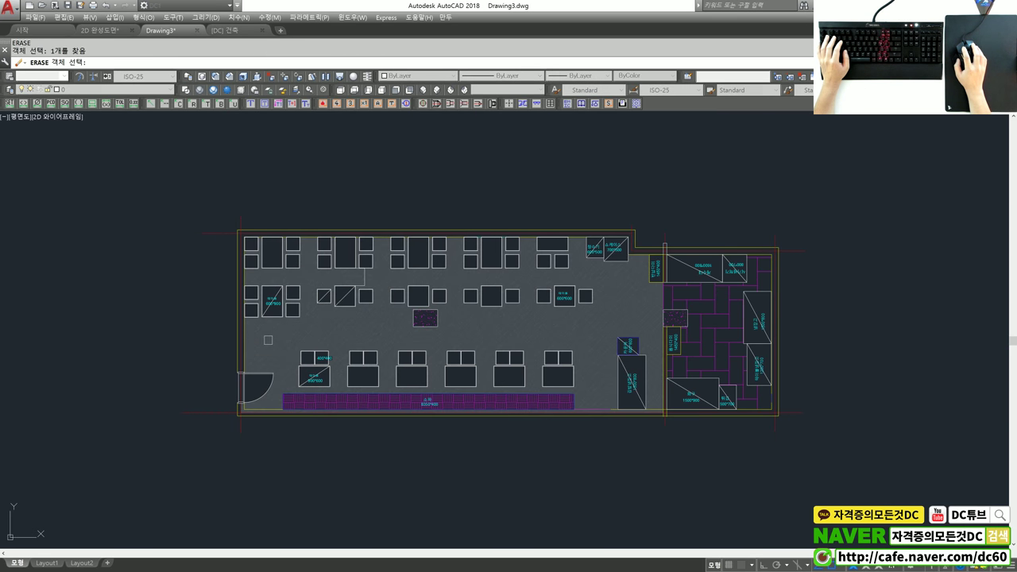
key(Return)
scroll(658, 413, up, 3)
middle_drag(658, 414, 612, 396)
scroll(611, 395, down, 2)
scroll(556, 397, up, 4)
scroll(572, 390, up, 4)
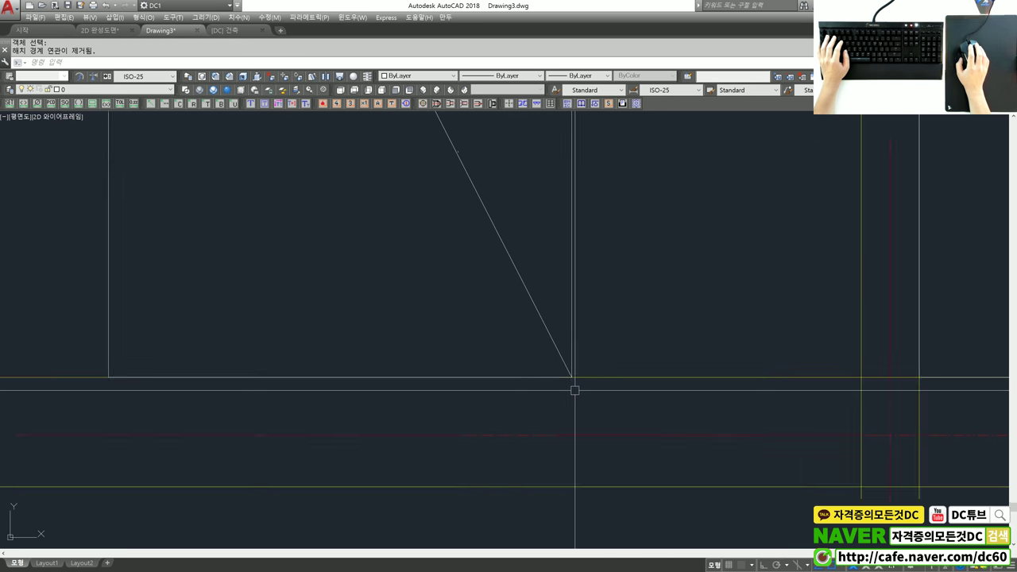
middle_drag(573, 368, 537, 342)
scroll(503, 396, up, 2)
scroll(522, 358, up, 2)
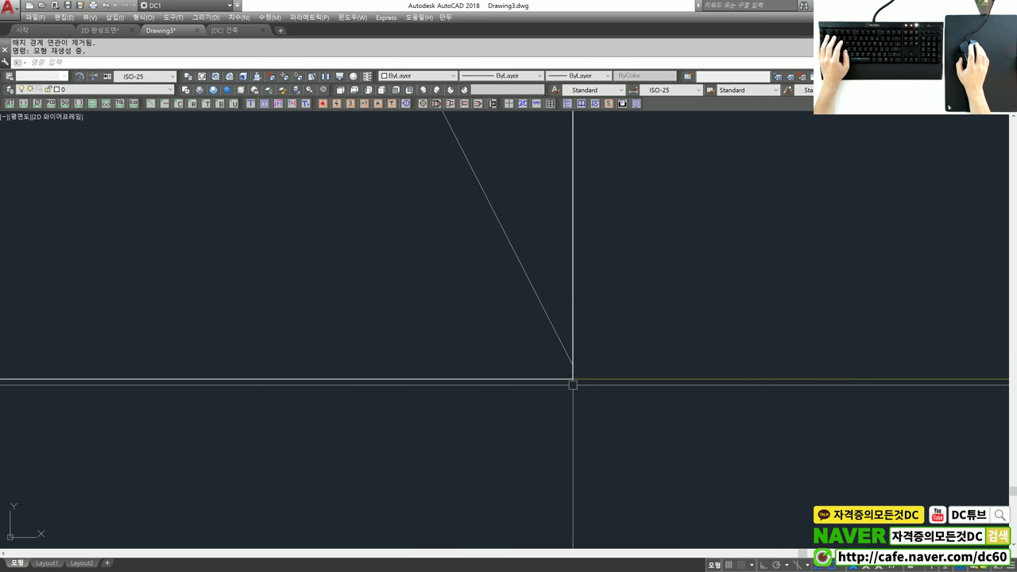
scroll(576, 389, down, 3)
scroll(606, 345, down, 3)
scroll(595, 340, up, 2)
scroll(515, 353, down, 2)
scroll(370, 342, up, 2)
middle_drag(461, 351, 435, 386)
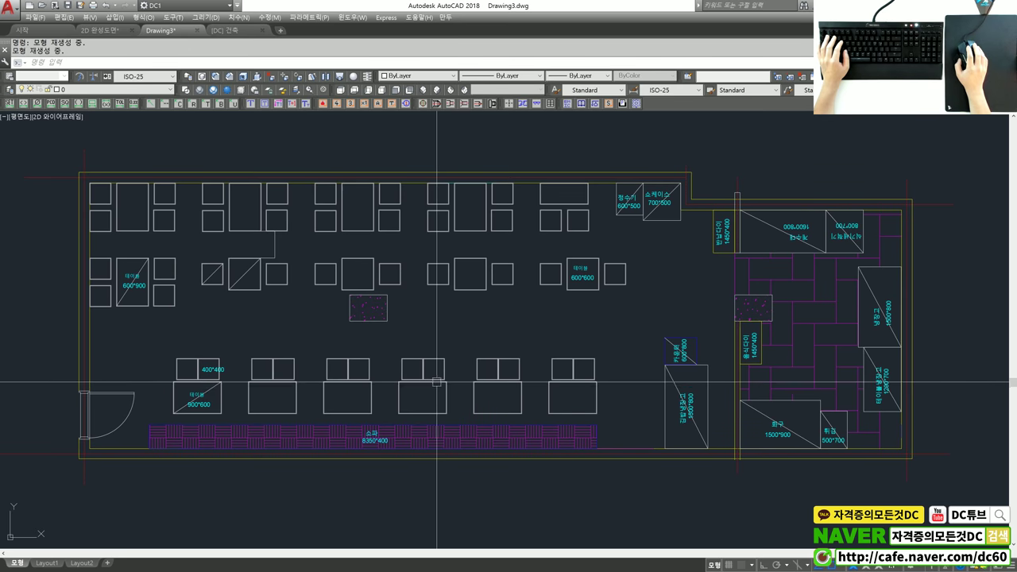
mouse_move(583, 360)
middle_down()
mouse_move(505, 353)
mouse_move(497, 340)
mouse_move(613, 356)
middle_up()
text(hh)
key(Return)
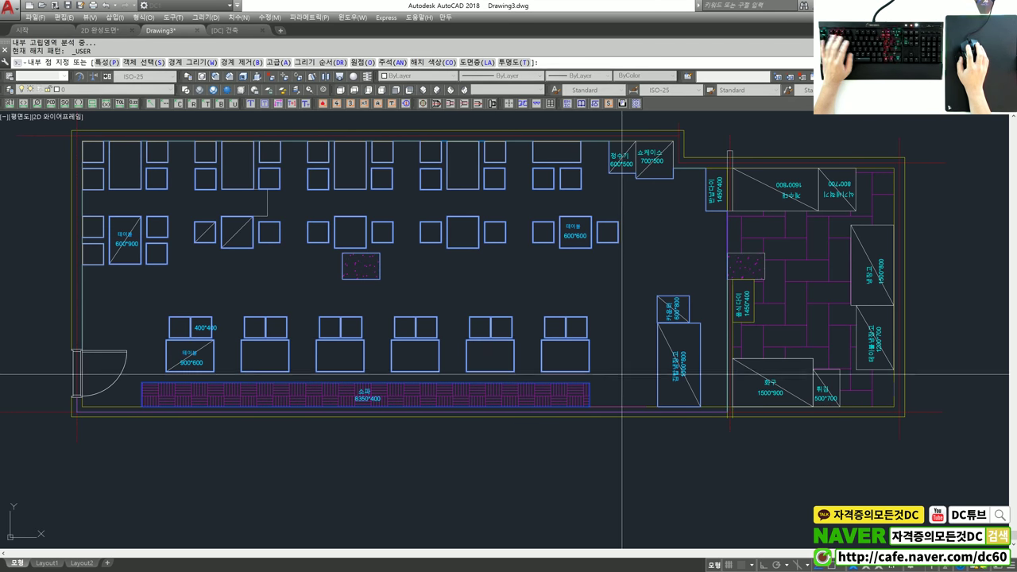
key(Return)
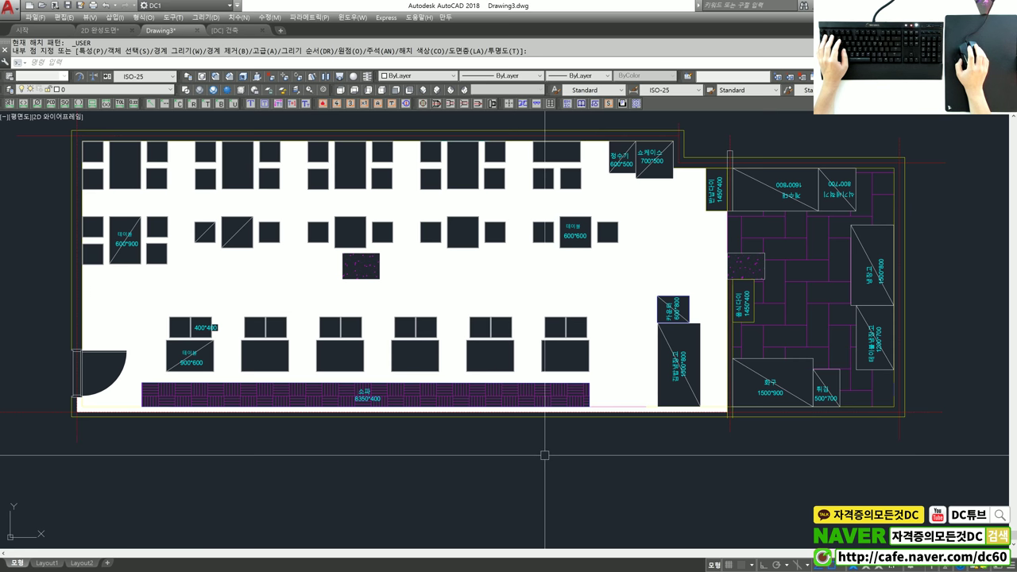
text(e)
key(Escape)
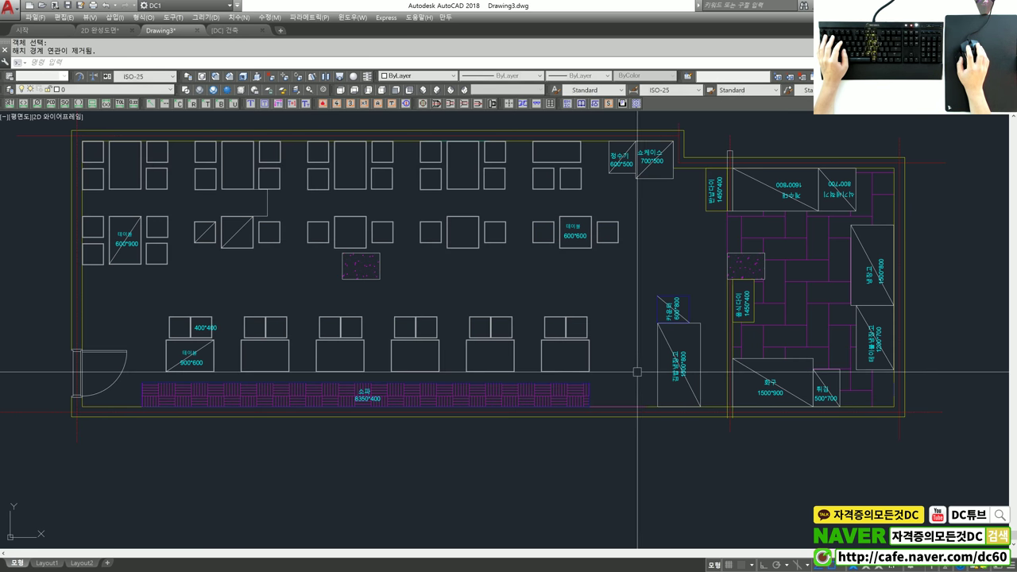
Step: Window-select the counter and 김밥냉장고 fridge and move them up and to the left
scroll(700, 366, up, 2)
scroll(700, 366, up, 2)
text(m)
key(Return)
click(535, 153)
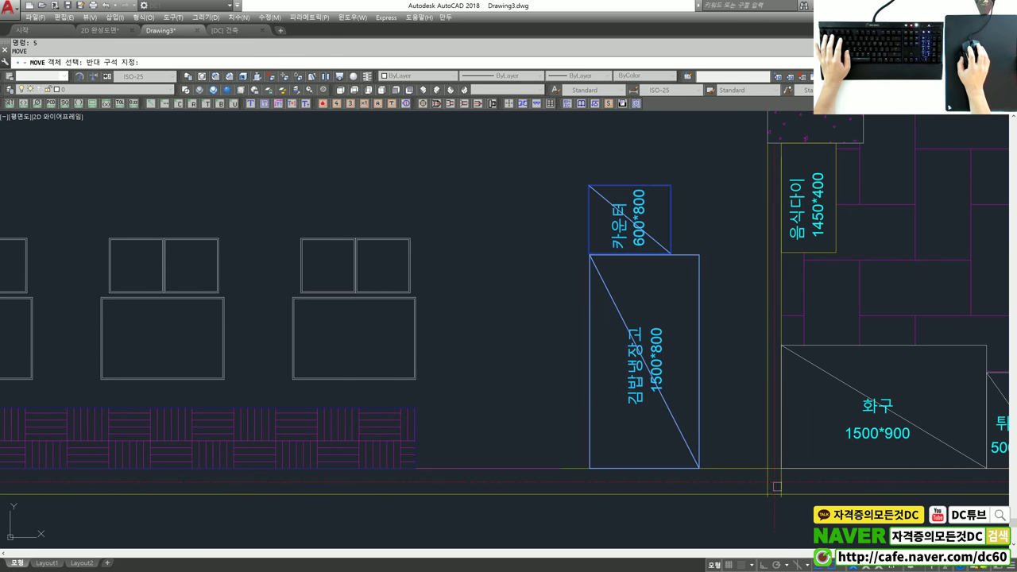
scroll(697, 461, down, 2)
click(597, 351)
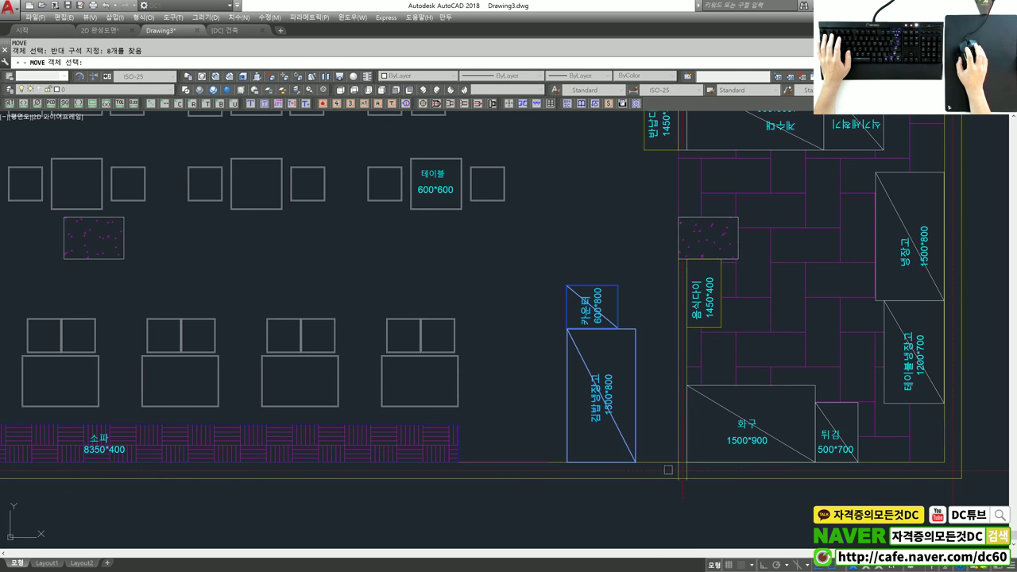
key(Return)
click(548, 485)
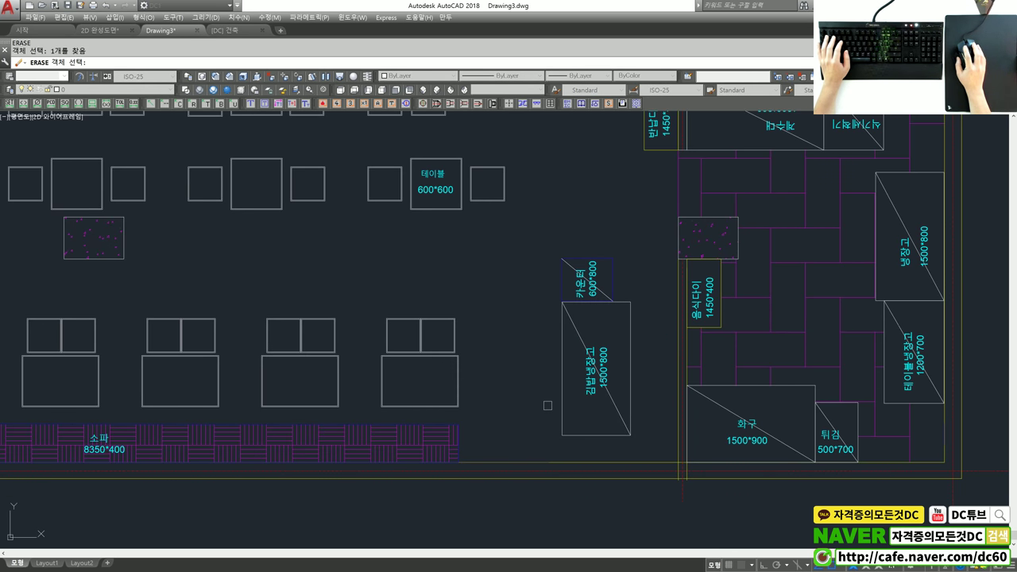
key(Return)
scroll(548, 409, down, 3)
scroll(558, 417, up, 1)
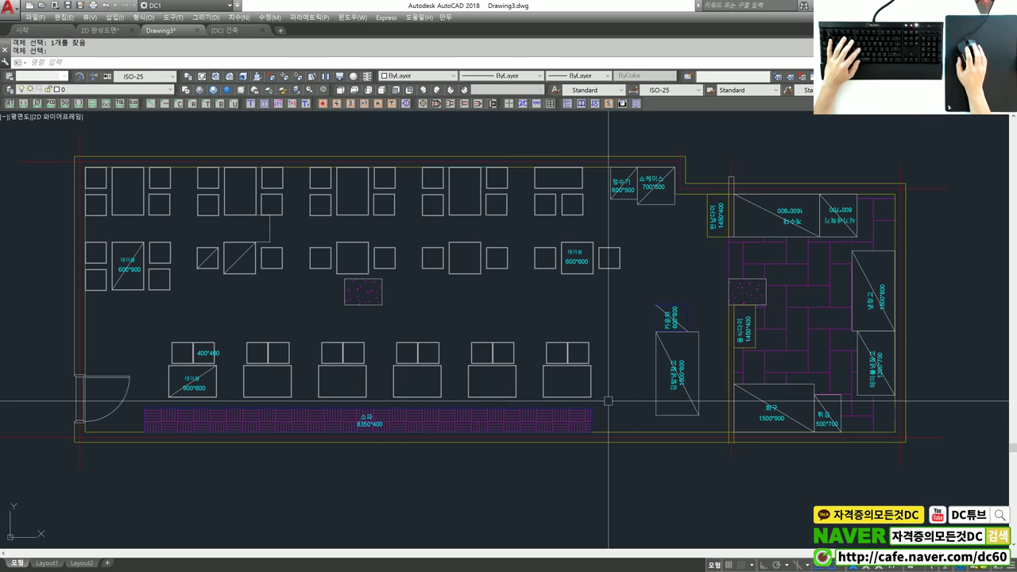
Step: Start ERASE, then HATCH in select-objects mode, cancelling both without changes
text(e)
key(Return)
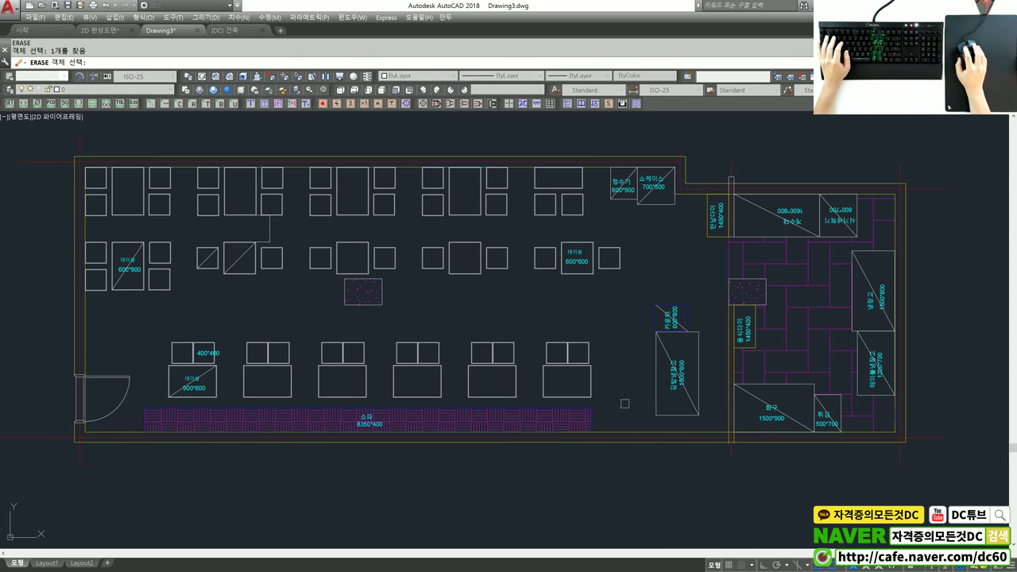
scroll(625, 403, up, 2)
key(Escape)
key(Escape)
scroll(612, 394, down, 2)
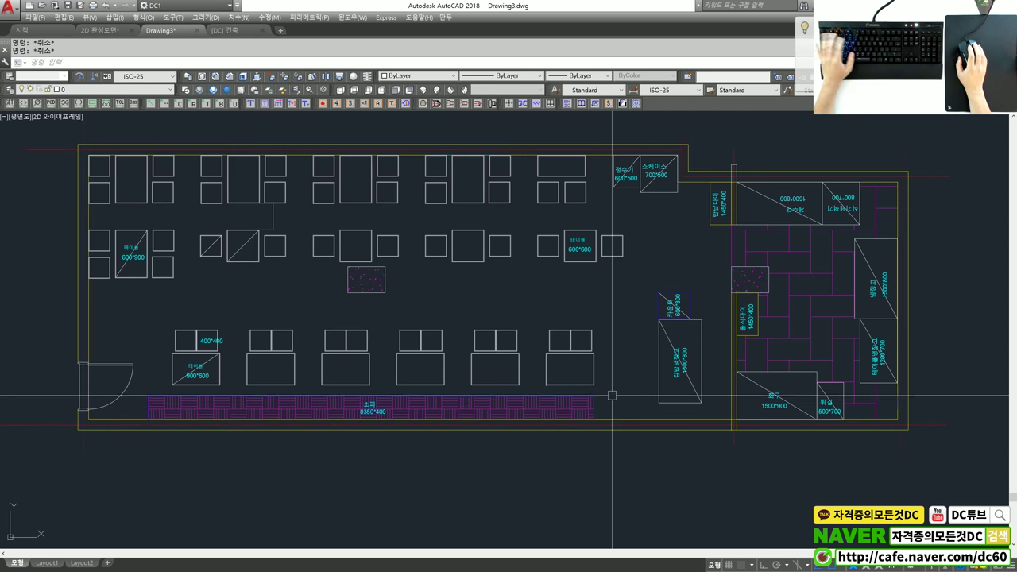
scroll(612, 394, down, 3)
text(h)
key(Return)
scroll(615, 401, up, 3)
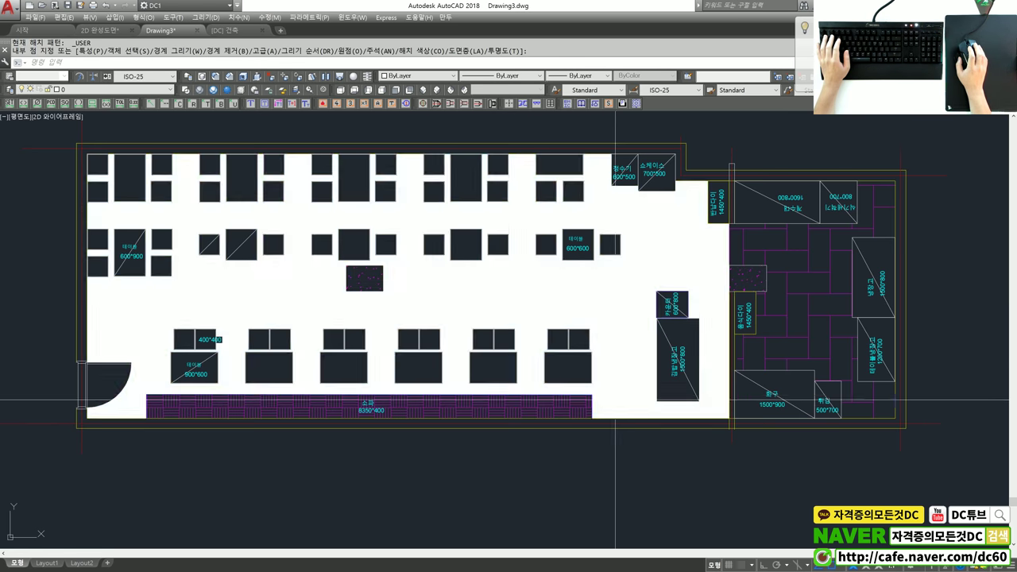
text(s)
key(Return)
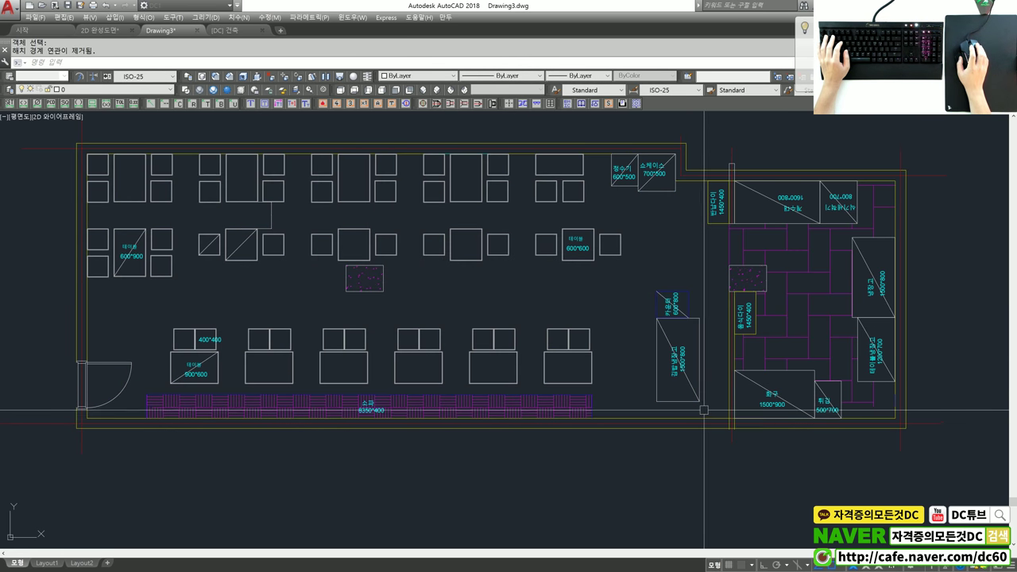
scroll(687, 402, up, 2)
key(Escape)
Step: Start a rectangle (REC) beside the 김밥냉장고 and pick its first corner
scroll(669, 416, up, 2)
text(rec)
key(Return)
click(448, 396)
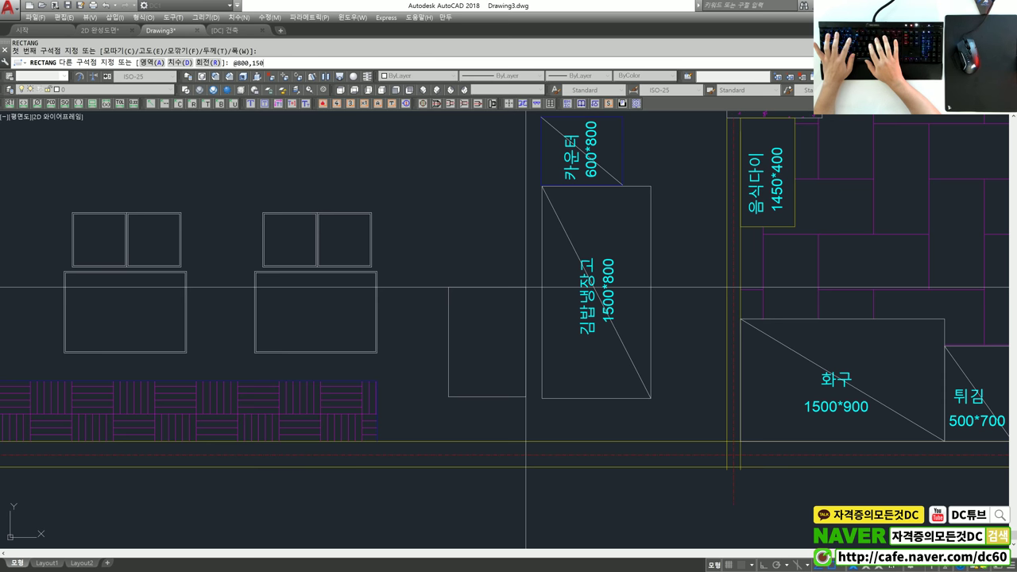
key(Return)
text(e)
key(Return)
key(Return)
text(m)
key(Return)
click(572, 381)
click(476, 356)
key(Return)
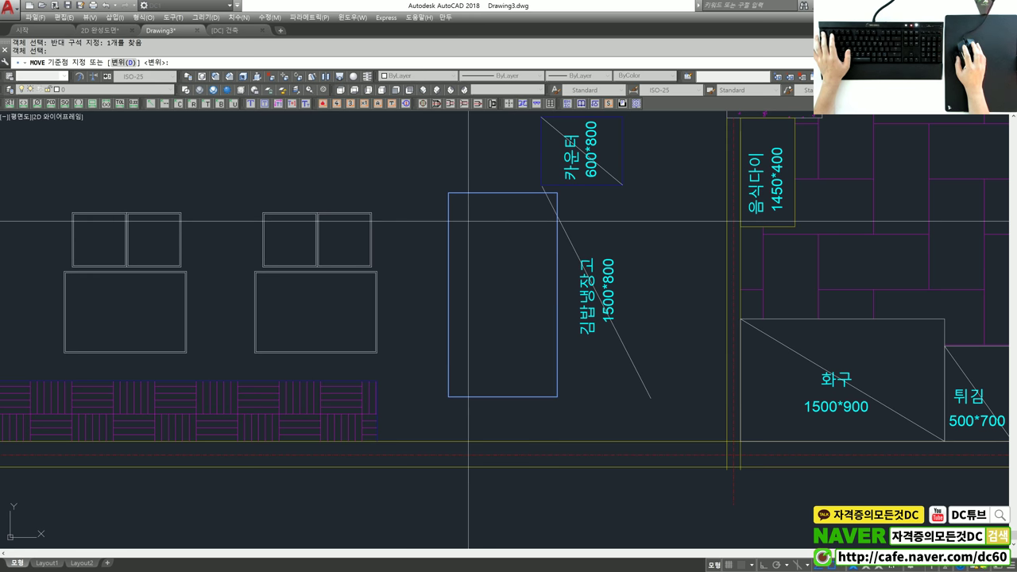
key(Escape)
Step: Remove the leftover diagonal and move the fridge rectangle directly beneath the counter
click(570, 238)
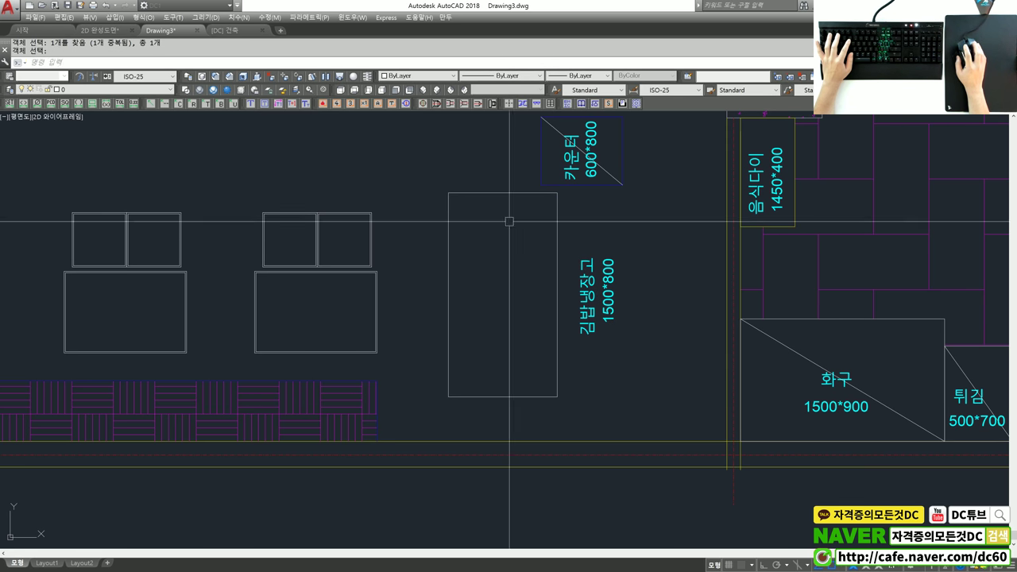
text(S)
key(Return)
click(448, 193)
click(541, 185)
Step: Redraw the fridge's diagonal line from corner to opposite corner
text(l)
key(Return)
click(541, 185)
click(643, 377)
key(Return)
scroll(643, 377, down, 2)
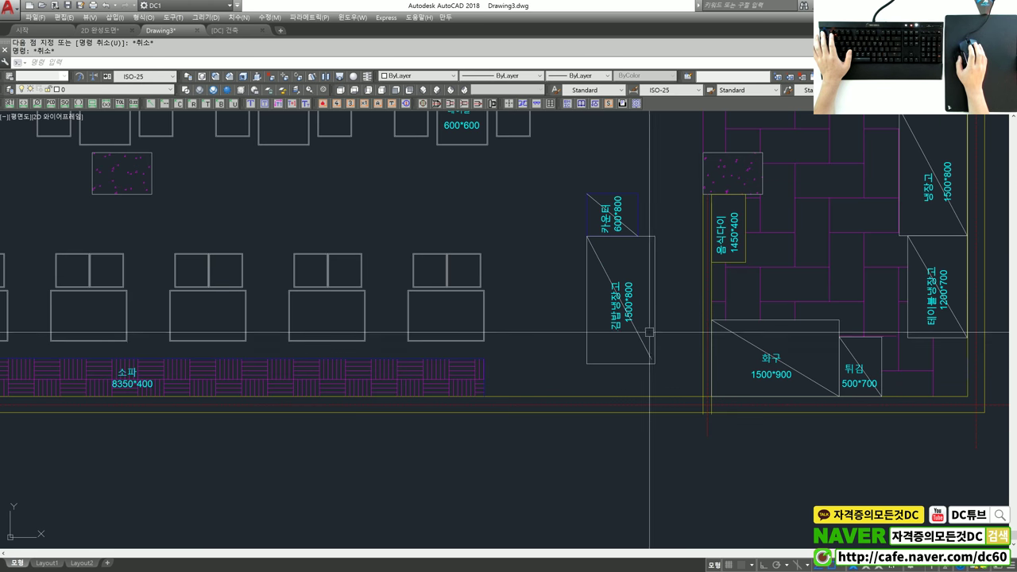
scroll(643, 377, up, 2)
click(628, 326)
click(650, 366)
key(Escape)
Step: Begin a MOVE with a selection window around the counter and fridge
scroll(652, 368, down, 3)
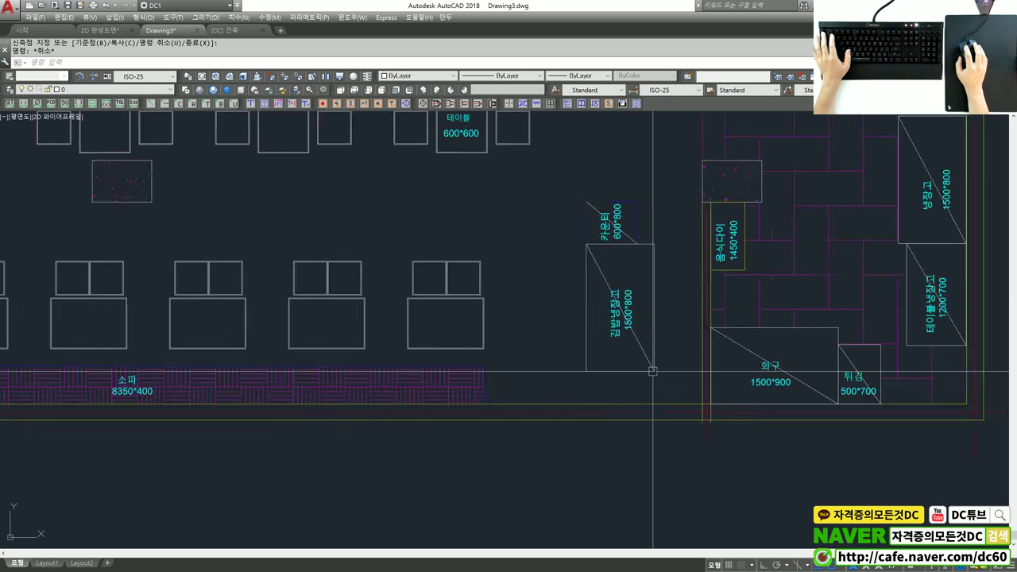
scroll(651, 368, down, 3)
scroll(544, 265, up, 4)
text(m)
key(Return)
click(509, 218)
Step: Move the counter and fridge down onto the hall's bottom wall using a Perpendicular snap
click(626, 438)
click(535, 411)
shift+right_click(545, 419)
click(564, 347)
click(538, 440)
scroll(538, 440, down, 2)
scroll(539, 440, down, 2)
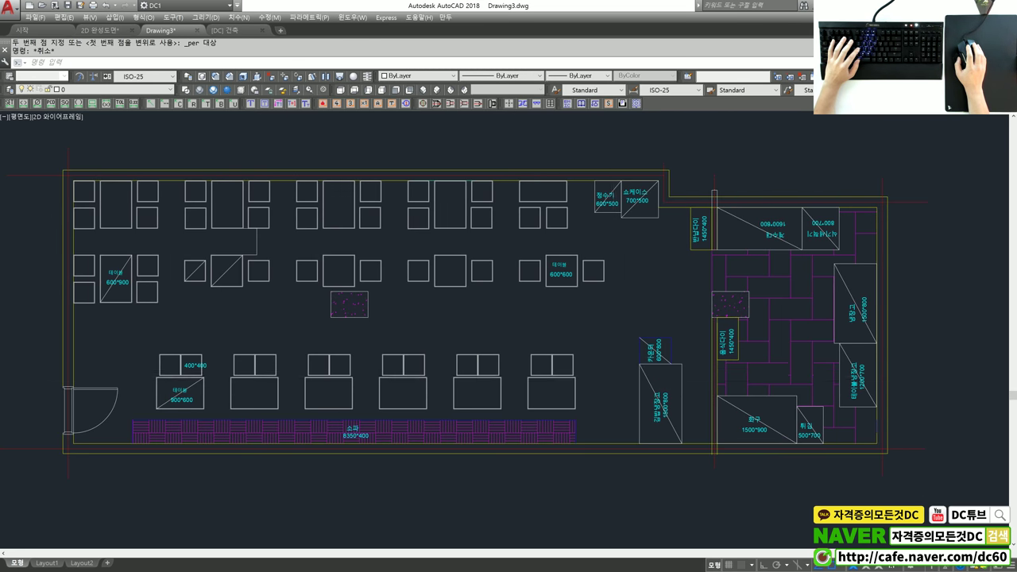
scroll(538, 440, down, 2)
Step: Trial-hatch the hall and match it to the kitchen's brick pattern
text(hh)
key(Return)
key(Return)
scroll(577, 399, up, 2)
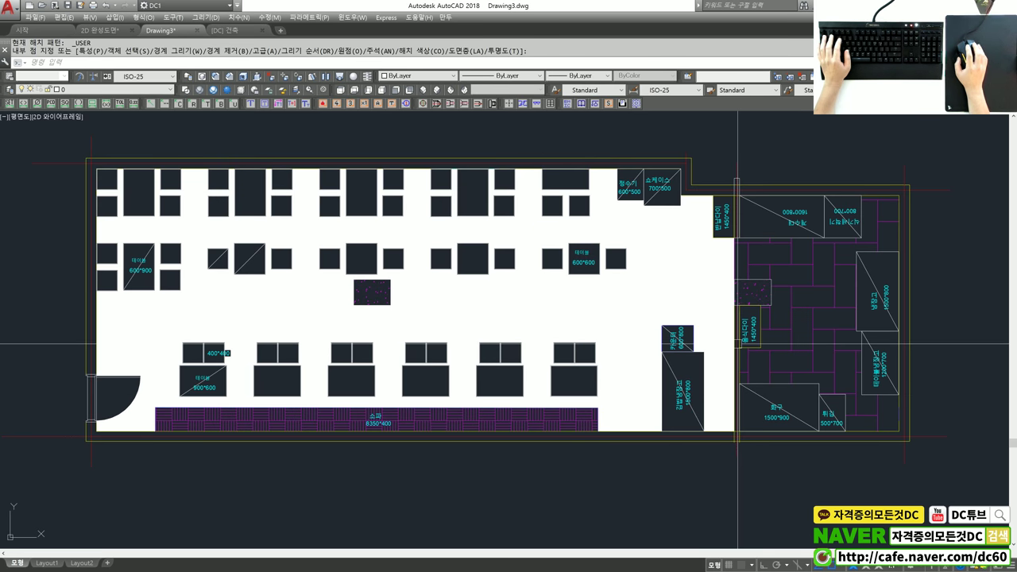
click(791, 281)
click(719, 381)
key(Escape)
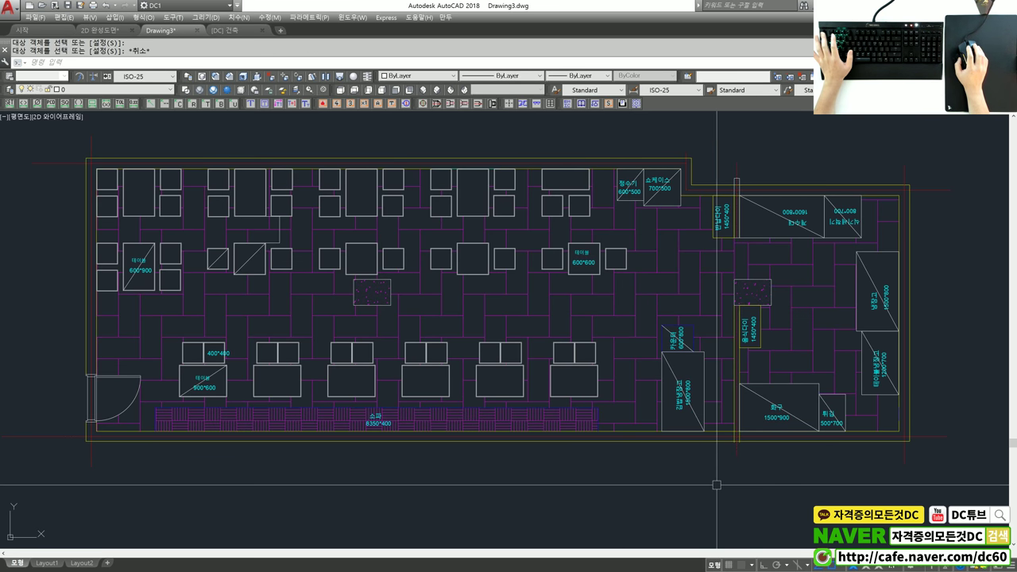
Step: Erase the trial hall hatch with a selection window
text(e)
key(Return)
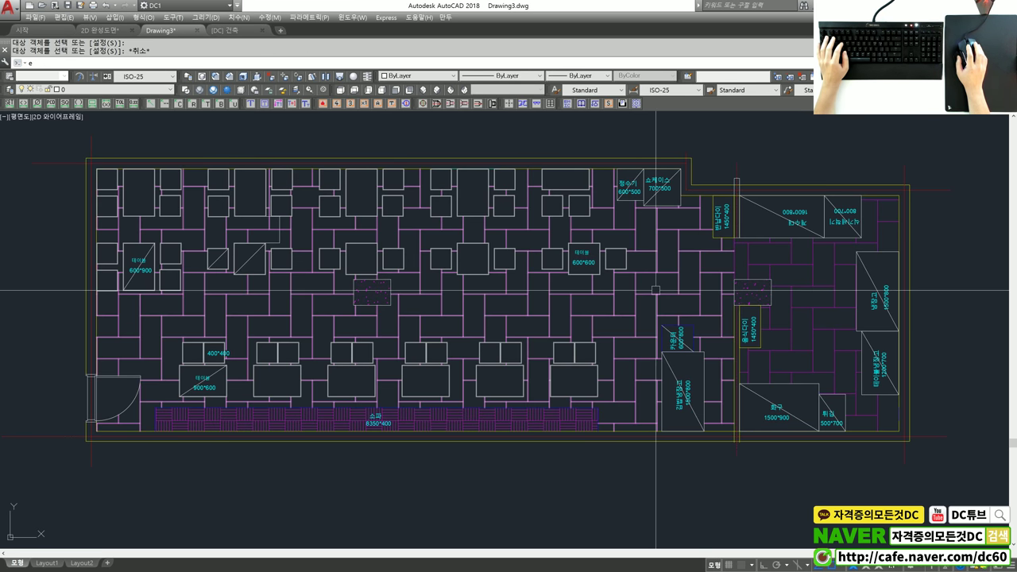
click(657, 273)
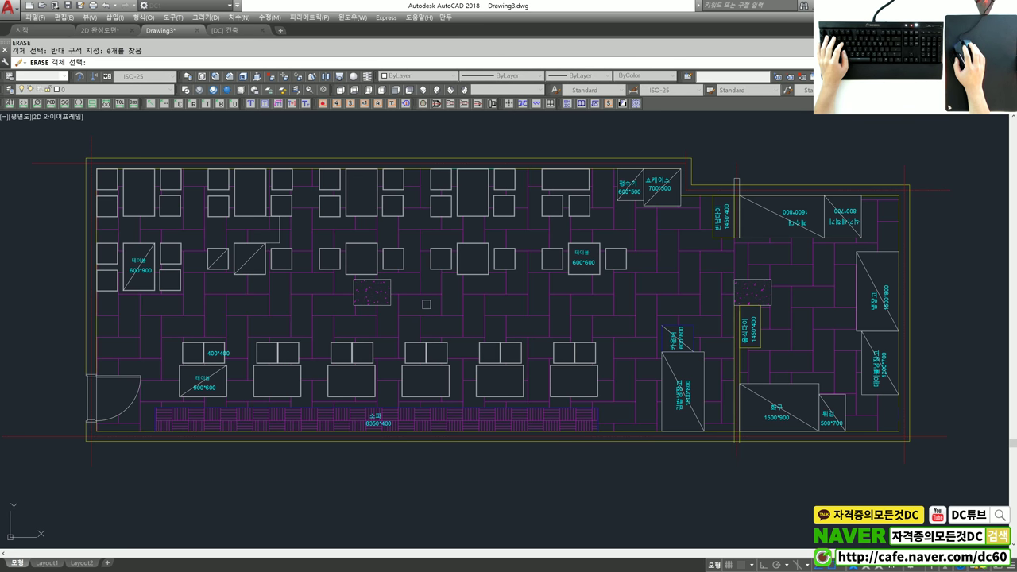
key(Return)
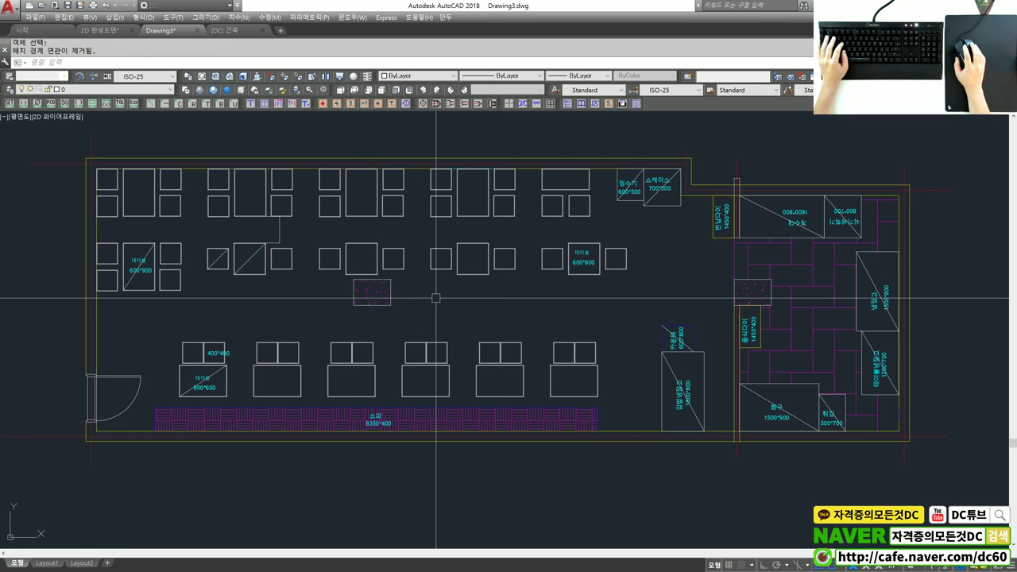
mouse_move(609, 330)
middle_down()
mouse_move(548, 317)
mouse_move(676, 316)
middle_up()
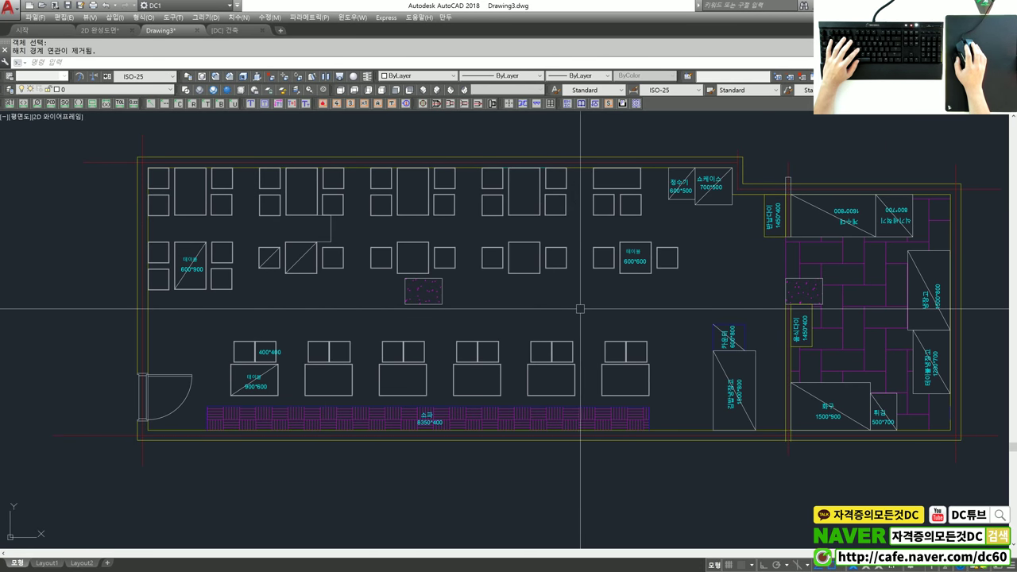
middle_drag(669, 311, 628, 314)
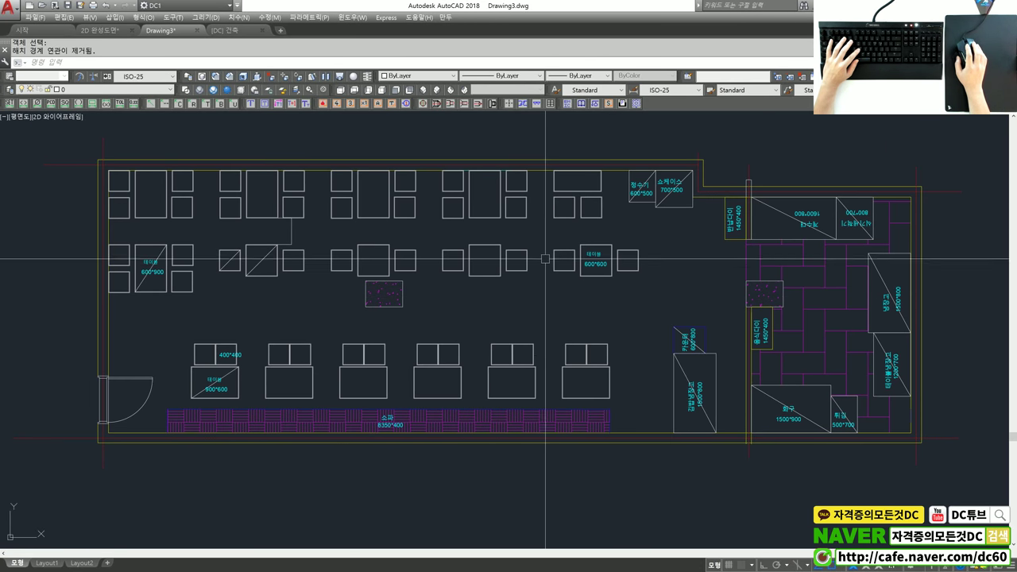
key(space)
key(Escape)
text(ma)
key(space)
click(766, 262)
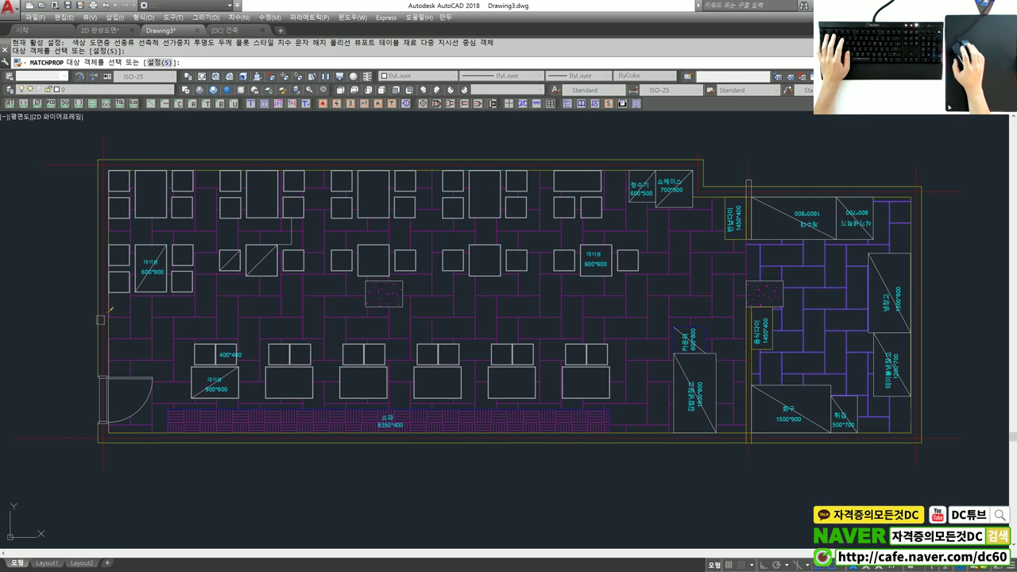
click(267, 319)
key(Escape)
text(e)
key(space)
click(618, 315)
key(space)
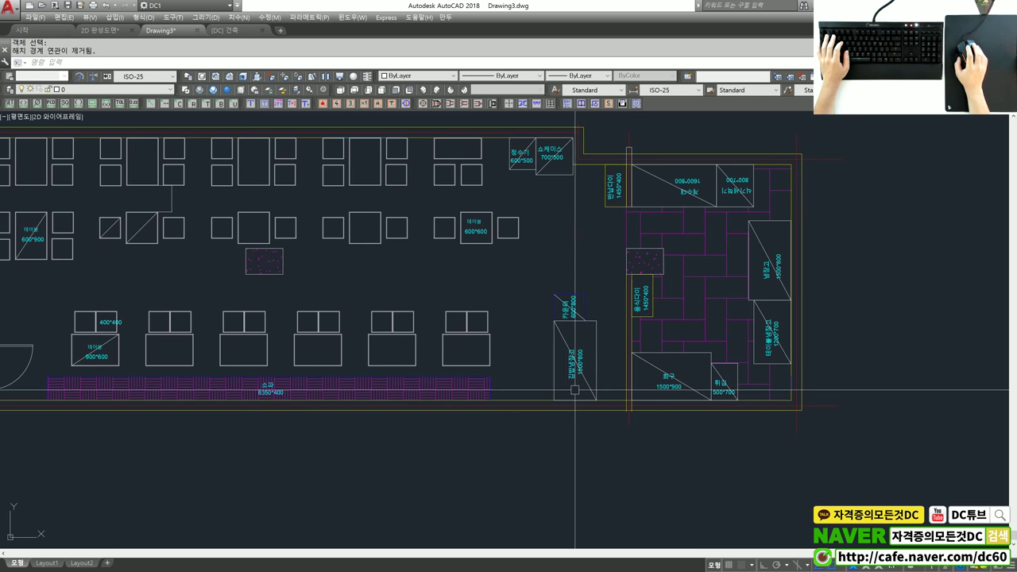
scroll(627, 381, up, 4)
scroll(654, 440, up, 4)
click(654, 441)
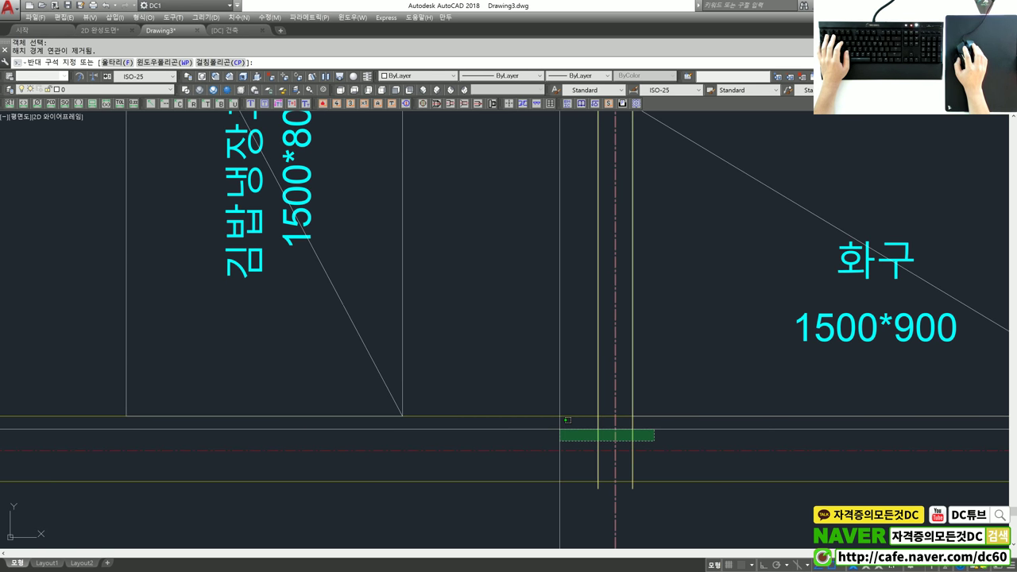
click(561, 429)
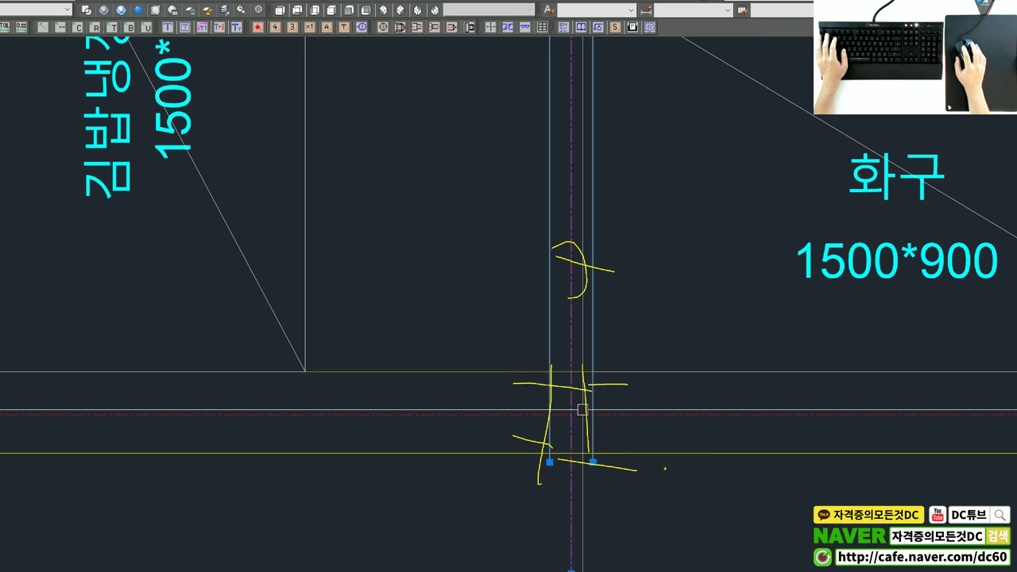
key(Escape)
scroll(596, 421, down, 2)
scroll(596, 420, down, 2)
scroll(595, 421, down, 2)
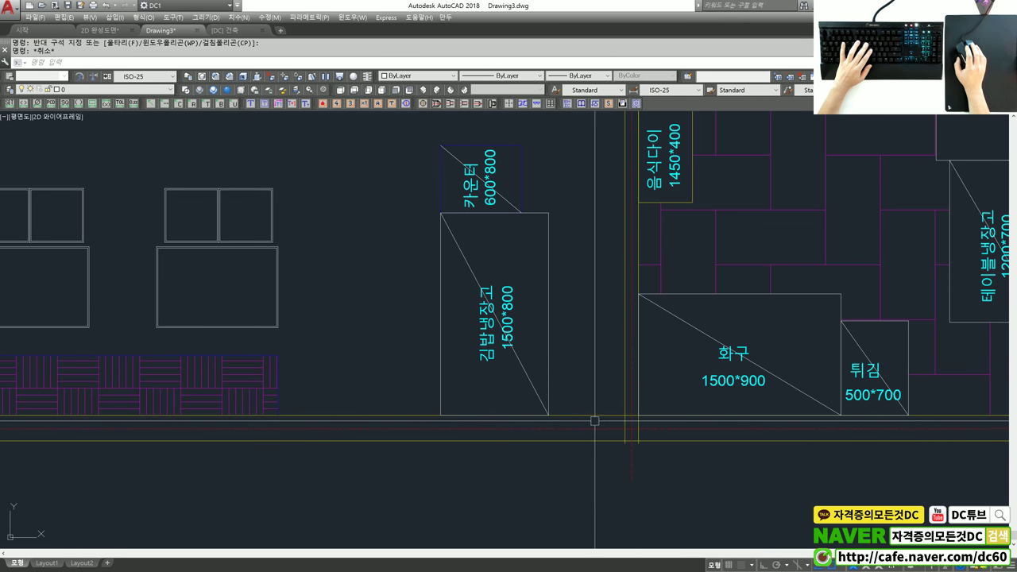
scroll(596, 421, down, 2)
scroll(685, 442, down, 1)
text(layiso)
key(Return)
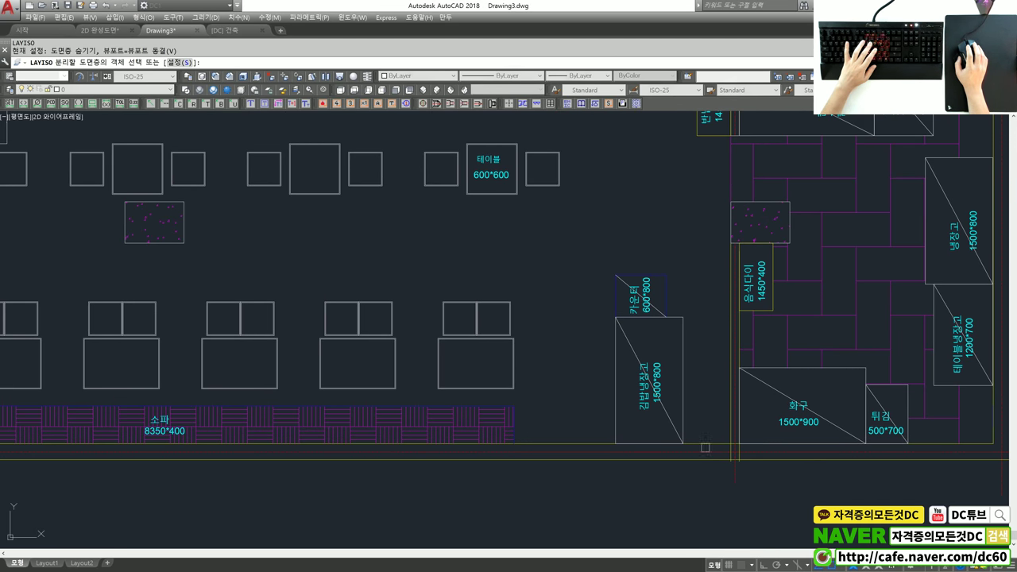
Step: Isolate the 단면 wall layer by picking a wall line
click(703, 448)
scroll(703, 447, down, 3)
key(Return)
scroll(516, 345, up, 4)
Step: Pan around the wall-only plan and check the upper wall line near the notch
mouse_move(515, 345)
middle_down()
mouse_move(436, 336)
mouse_move(518, 367)
middle_up()
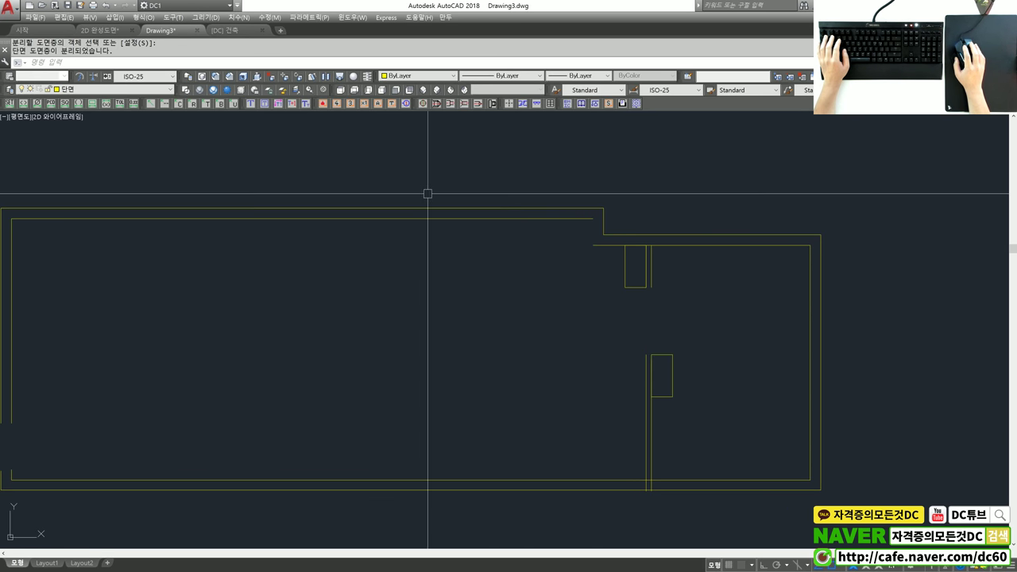
middle_drag(509, 235, 599, 217)
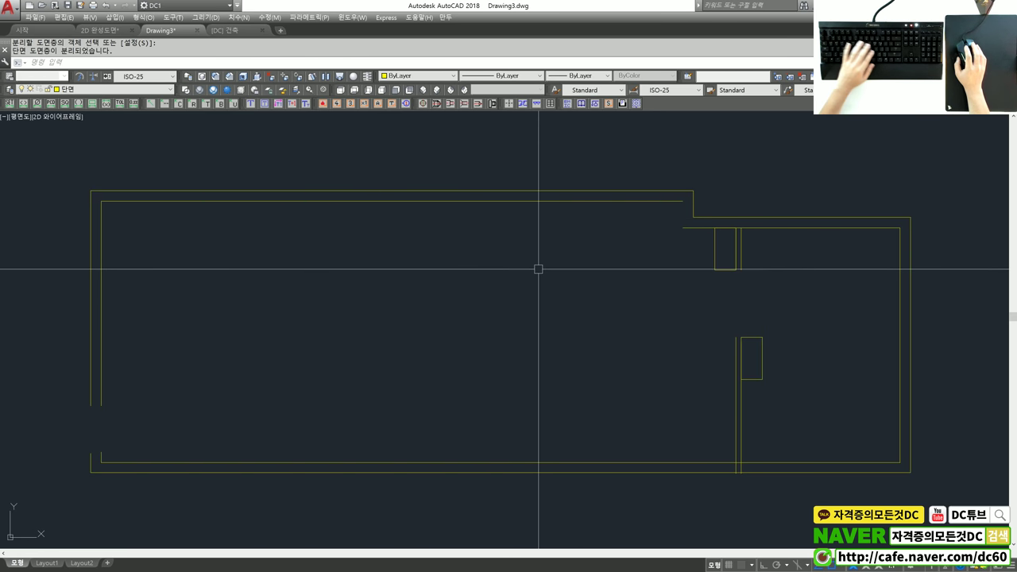
middle_drag(625, 275, 572, 293)
middle_drag(477, 252, 521, 247)
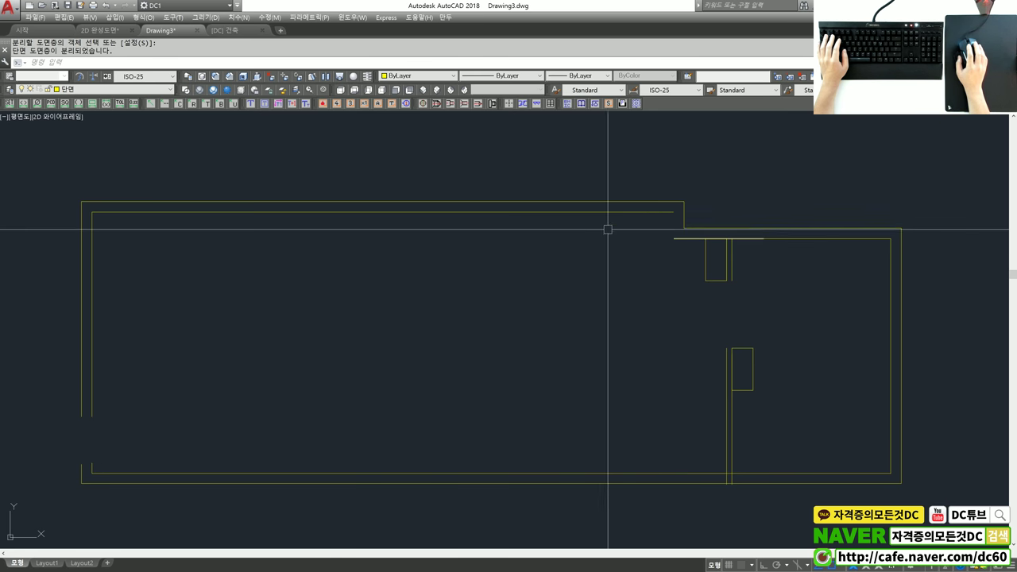
click(685, 237)
key(Escape)
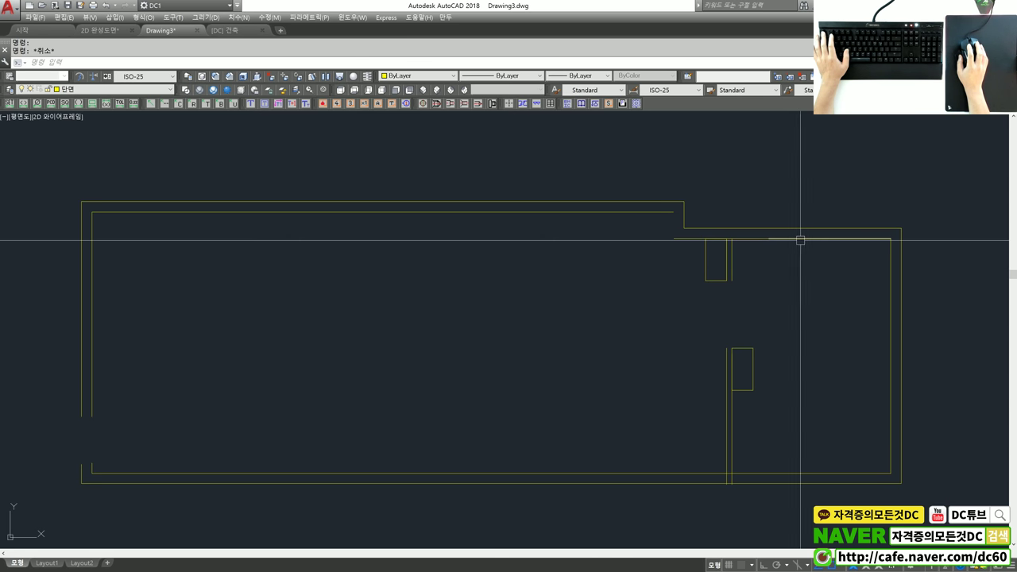
key(Escape)
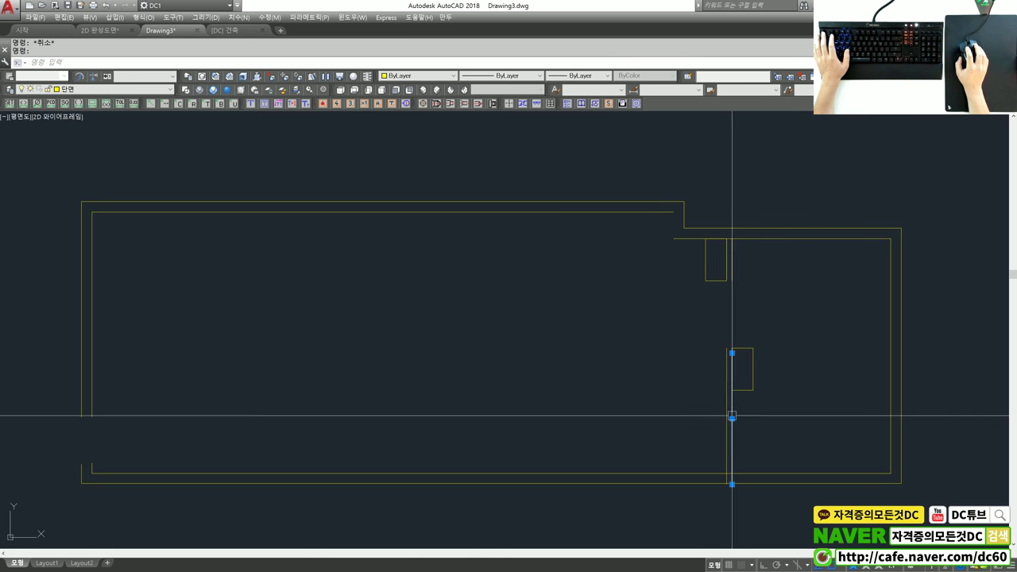
text(e)
Step: Delete the overlapping duplicate wall line using OVERKILL on a crossing selection of the walls
click(755, 402)
key(Escape)
key(ctrl+z)
scroll(780, 397, down, 2)
scroll(780, 397, down, 2)
text(overkill)
key(Return)
click(846, 449)
click(518, 352)
key(Return)
click(499, 375)
Step: Draw a closing line at the notch from the wall end to the wall on its left
scroll(787, 336, up, 3)
click(782, 318)
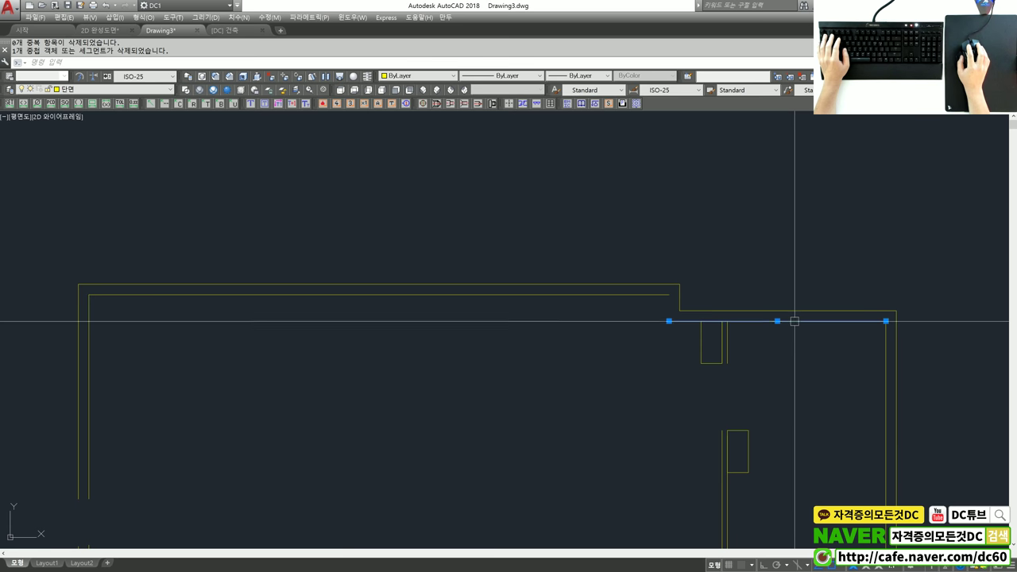
middle_drag(787, 318, 734, 337)
text(l)
key(Return)
click(584, 283)
key(F8)
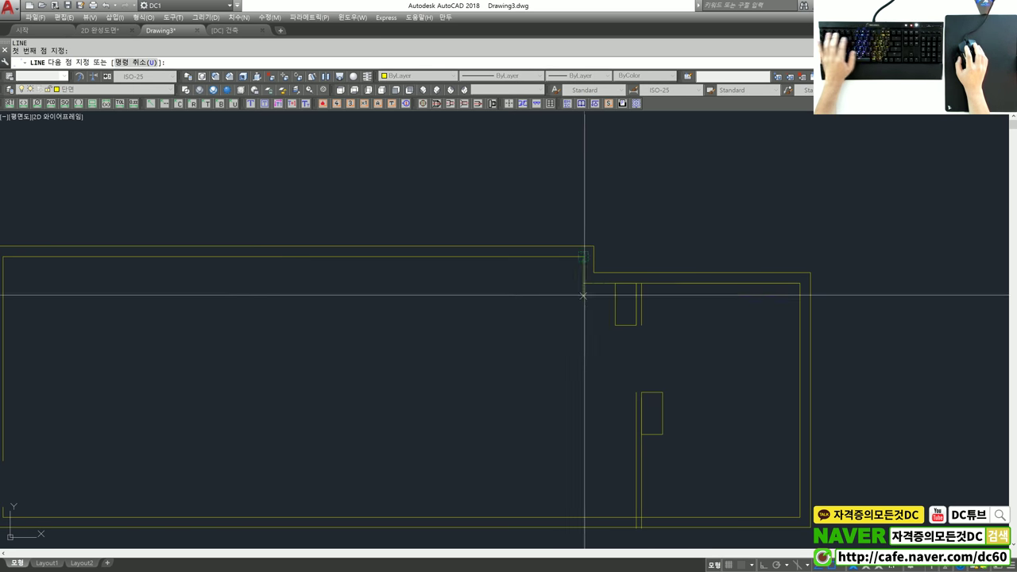
key(Escape)
scroll(631, 310, up, 4)
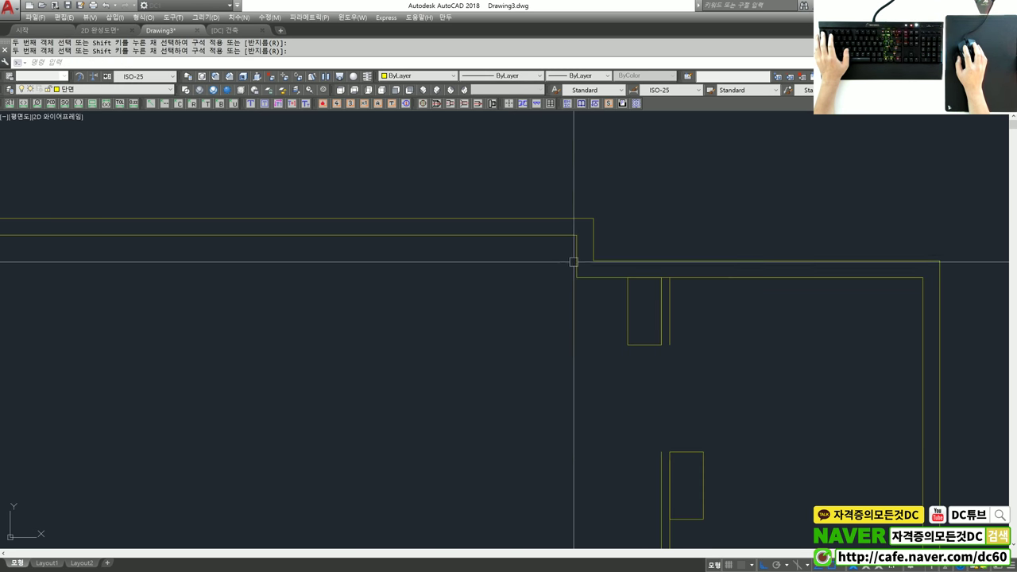
text(l)
key(Return)
click(649, 348)
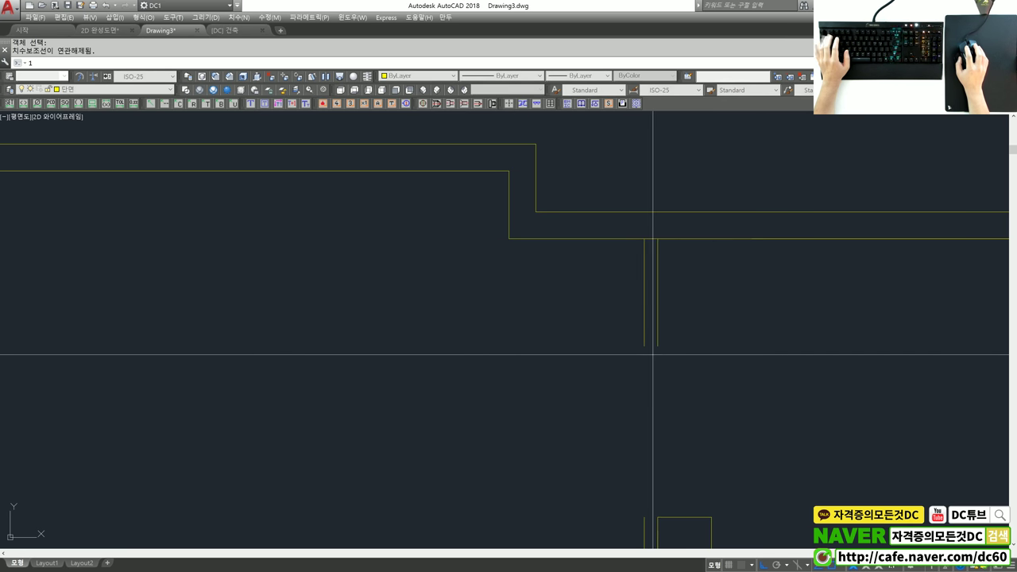
click(596, 345)
Step: Try filleting the notch corner lines, cancelling before any change is made
text(ftr)
key(Return)
key(Escape)
scroll(659, 240, down, 2)
middle_drag(659, 240, 592, 127)
key(Escape)
scroll(585, 277, up, 2)
text(ff)
key(Return)
click(586, 276)
scroll(603, 300, down, 3)
key(Escape)
scroll(609, 366, up, 2)
text(tr)
Step: Trim the wall lines at the notch corner so they meet cleanly, then start a zoom
key(Return)
mouse_move(563, 306)
mouse_down()
mouse_move(619, 371)
mouse_move(518, 286)
mouse_up()
key(Return)
key(Escape)
text(tr)
key(Return)
scroll(581, 353, down, 3)
key(Escape)
text(z)
key(Return)
scroll(526, 359, down, 3)
Step: Zoom to the whole plan and draw a closing line across the lower-left wall end
text(a)
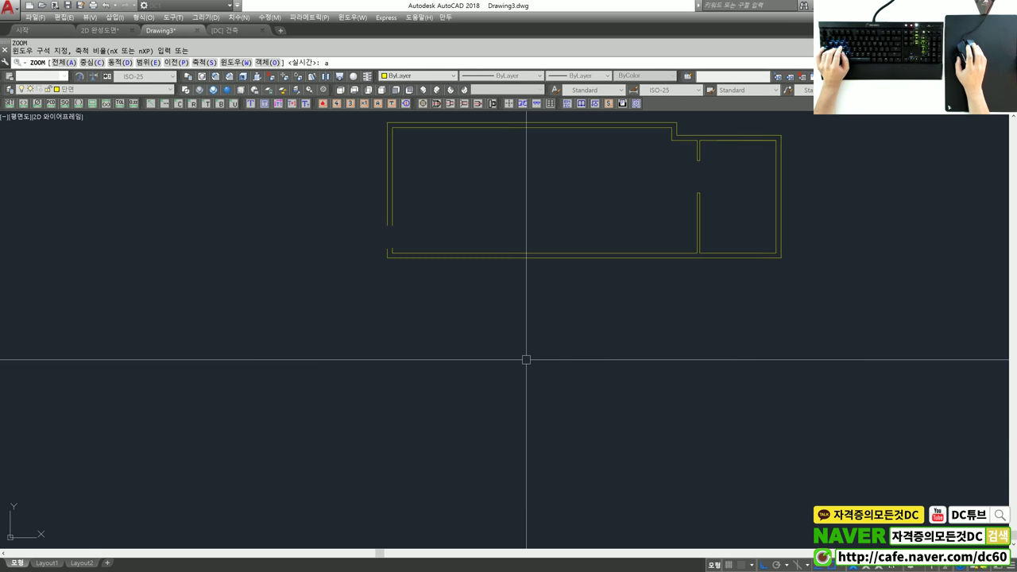
key(Return)
scroll(394, 255, up, 4)
text(l)
key(Return)
click(474, 296)
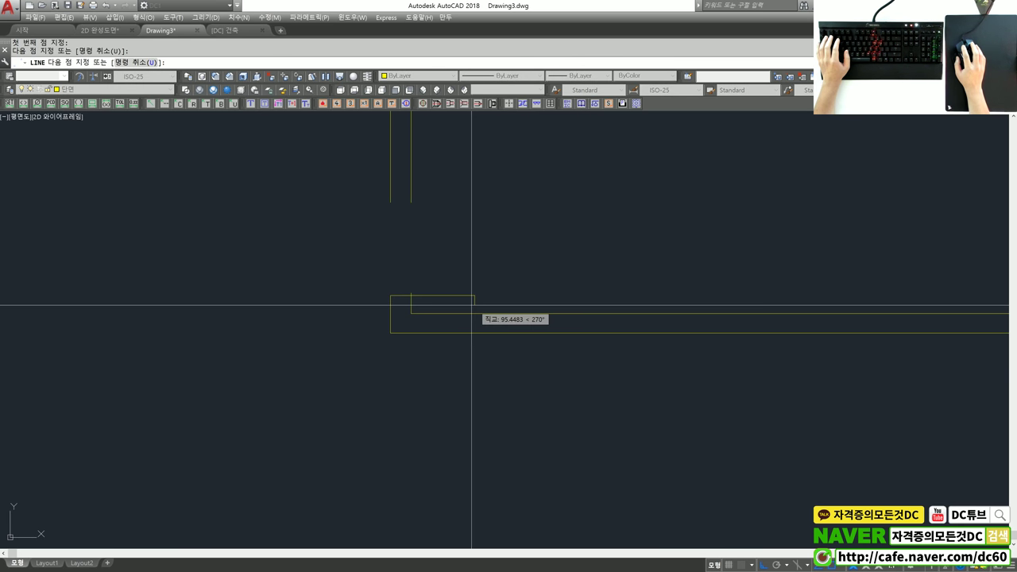
key(Escape)
key(Return)
scroll(410, 284, up, 2)
click(456, 323)
click(544, 324)
text(f)
key(Escape)
Step: Recentre the full plan and test a region from the walls, undoing it afterwards
text(z)
key(Return)
text(a)
key(Return)
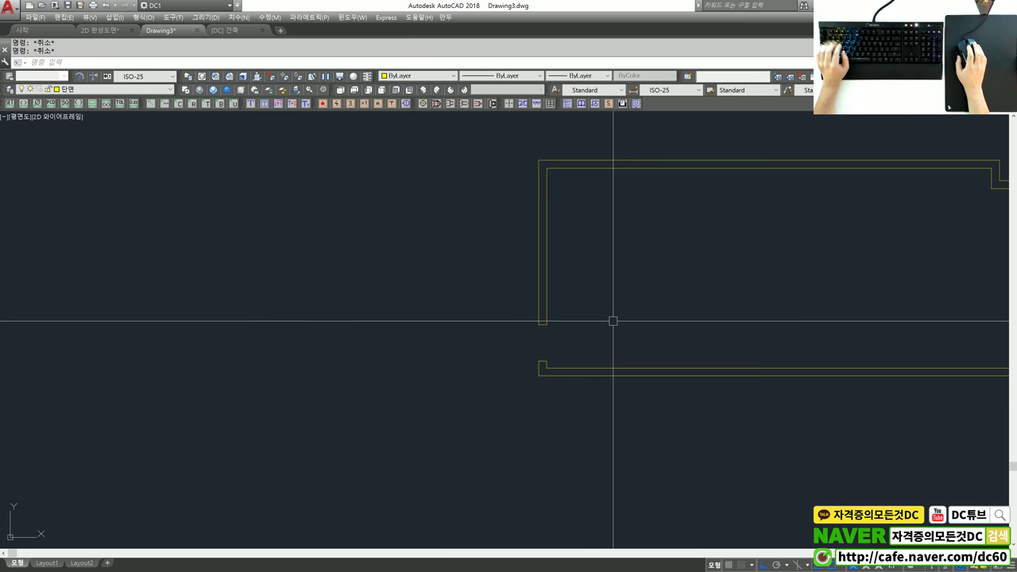
key(Escape)
middle_drag(546, 272, 493, 440)
text(re)
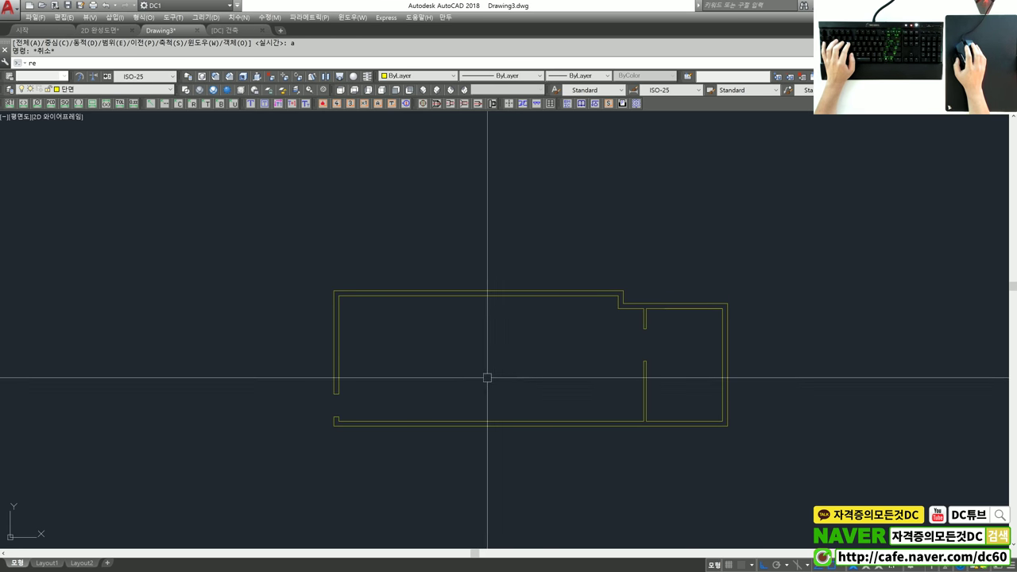
click(764, 456)
key(Return)
key(ctrl+z)
Step: Erase the stray short wall segment
click(695, 310)
scroll(722, 311, up, 4)
click(565, 300)
key(Return)
key(Return)
Step: Window-select all the walls and switch to the SE Isometric view
text(f)
key(Escape)
key(Escape)
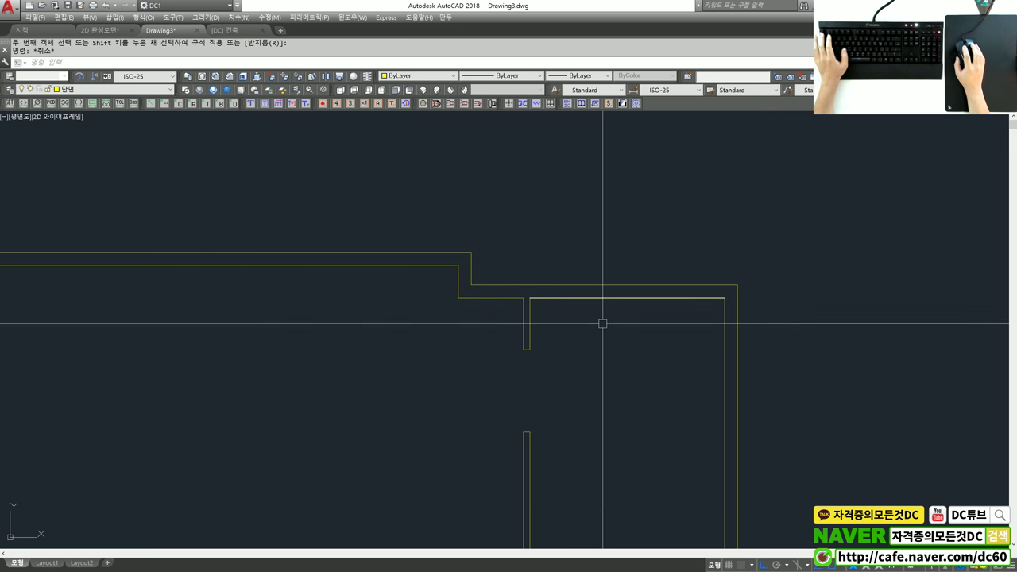
scroll(566, 344, down, 4)
middle_drag(434, 338, 464, 304)
key(Escape)
click(738, 295)
click(675, 362)
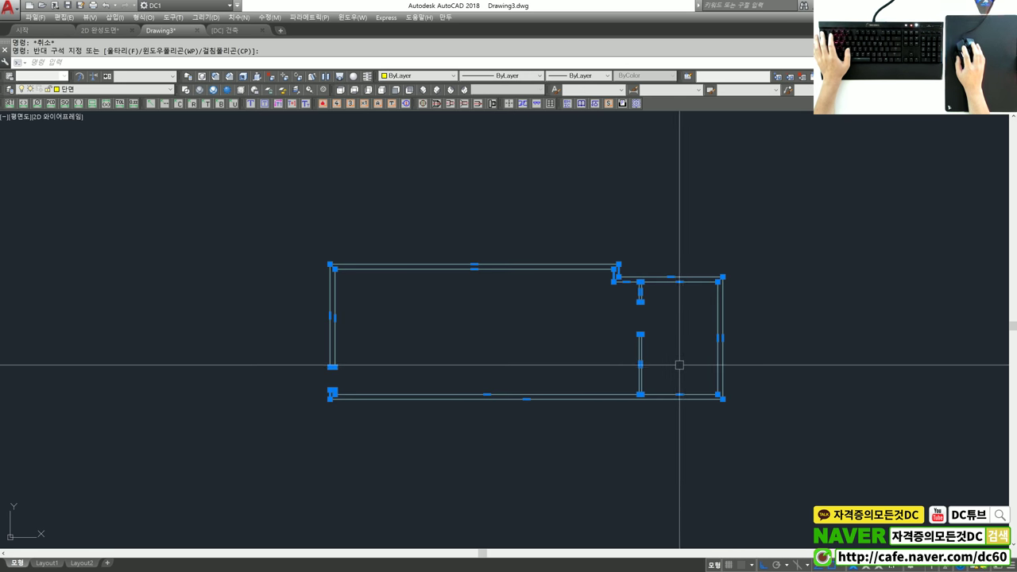
key(Escape)
key(Return)
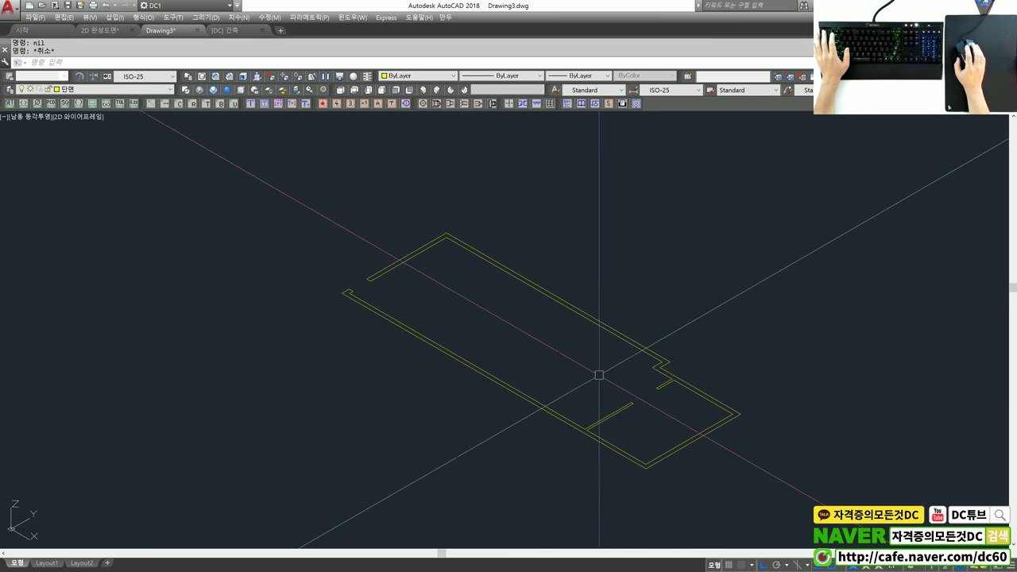
Step: Extrude the wall outline with EXT to a height of 7
text(ext)
key(Return)
click(680, 384)
key(Return)
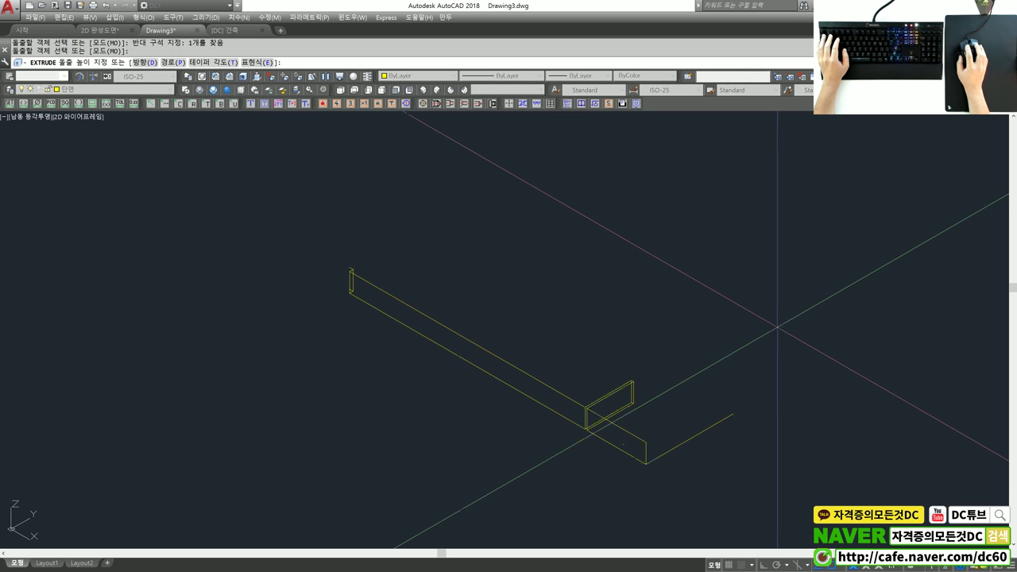
click(771, 295)
scroll(681, 365, up, 3)
text(7)
key(Return)
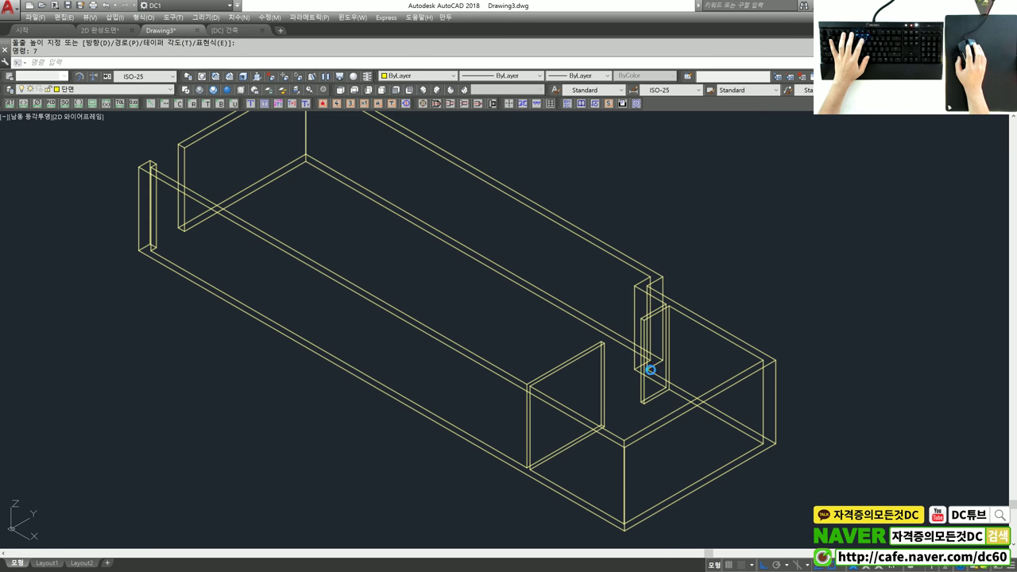
Step: Shade the walls grey, orbit them, check the top view, then orbit back into 3D
click(704, 332)
mouse_move(704, 332)
shift+middle_down()
mouse_move(470, 456)
mouse_move(611, 412)
shift+middle_up()
key(Escape)
key(Escape)
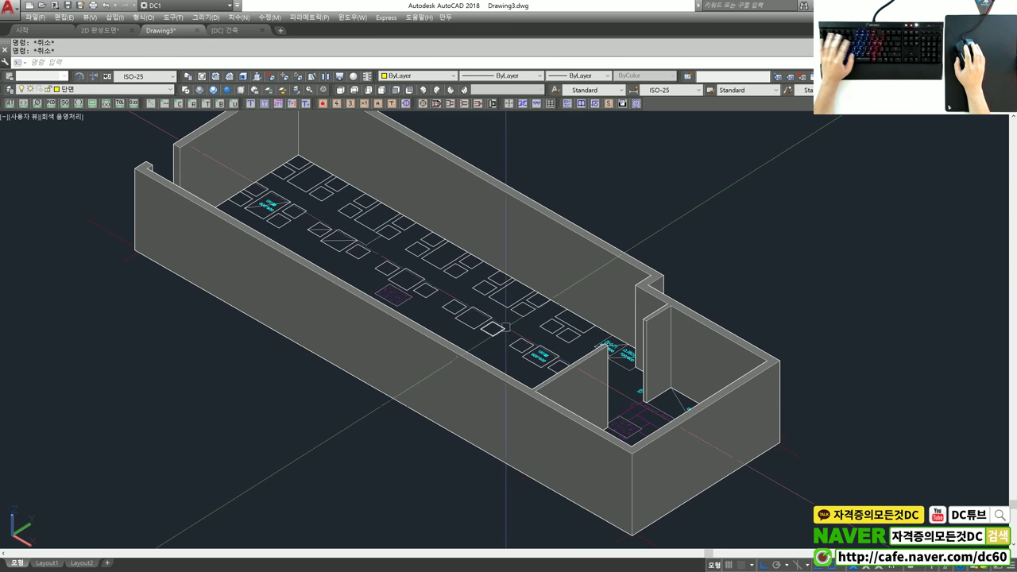
key(Return)
click(116, 409)
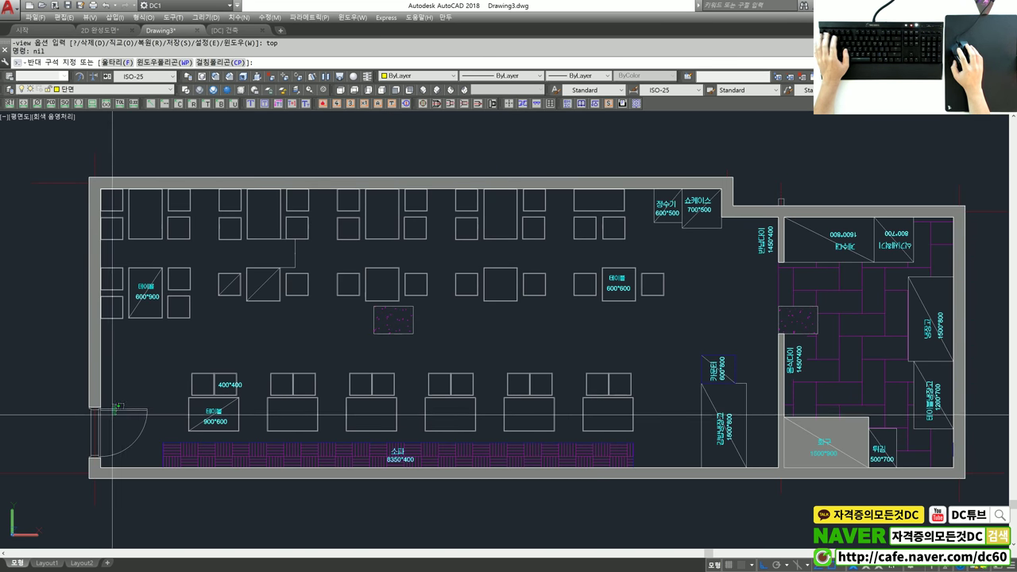
click(228, 407)
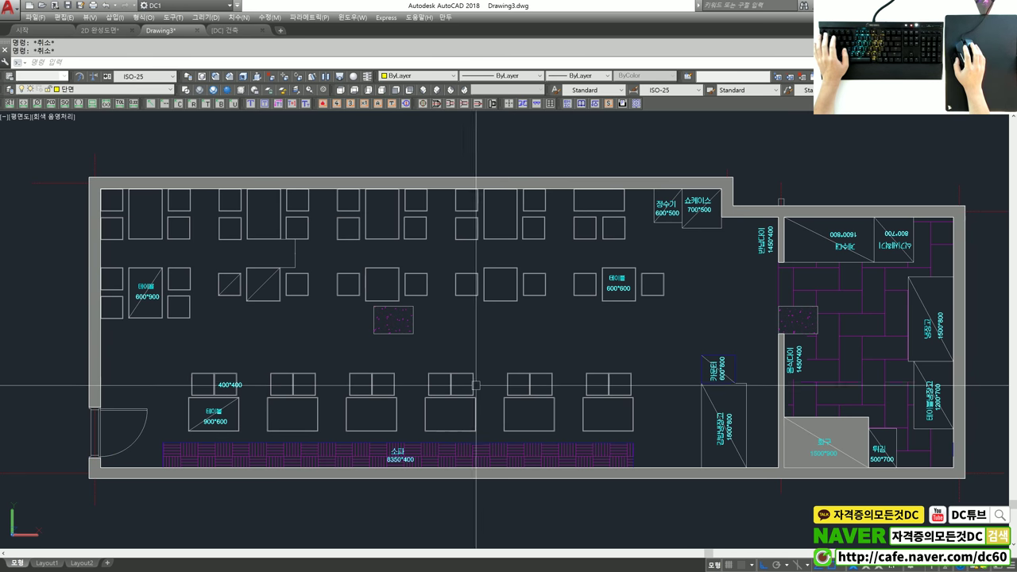
scroll(475, 385, down, 2)
shift+middle_drag(476, 395, 300, 143)
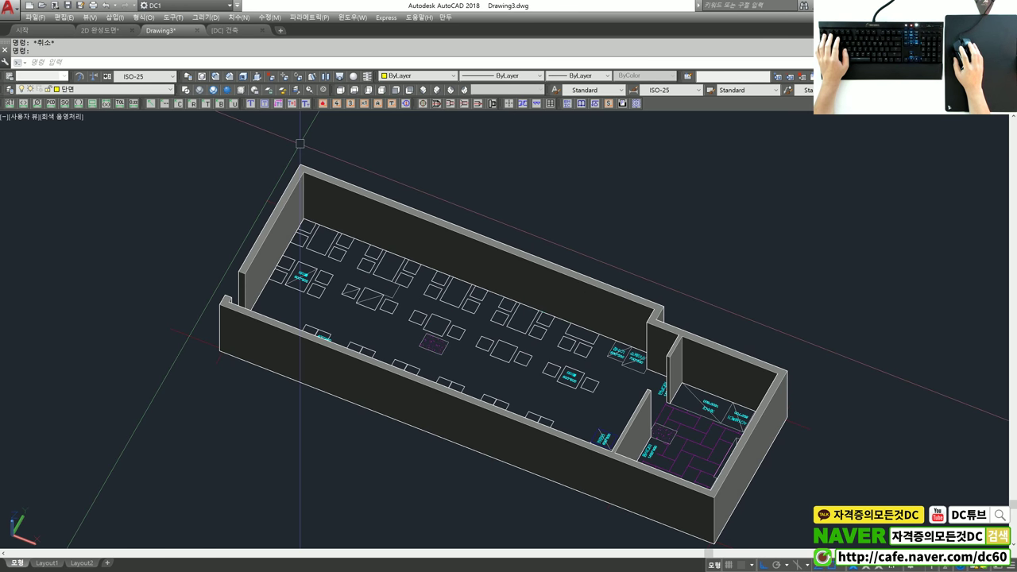
scroll(415, 200, up, 3)
Step: Place a trial hatch in the living room, then erase the white hatch fill
scroll(414, 200, up, 3)
scroll(483, 239, up, 3)
middle_drag(483, 310, 482, 353)
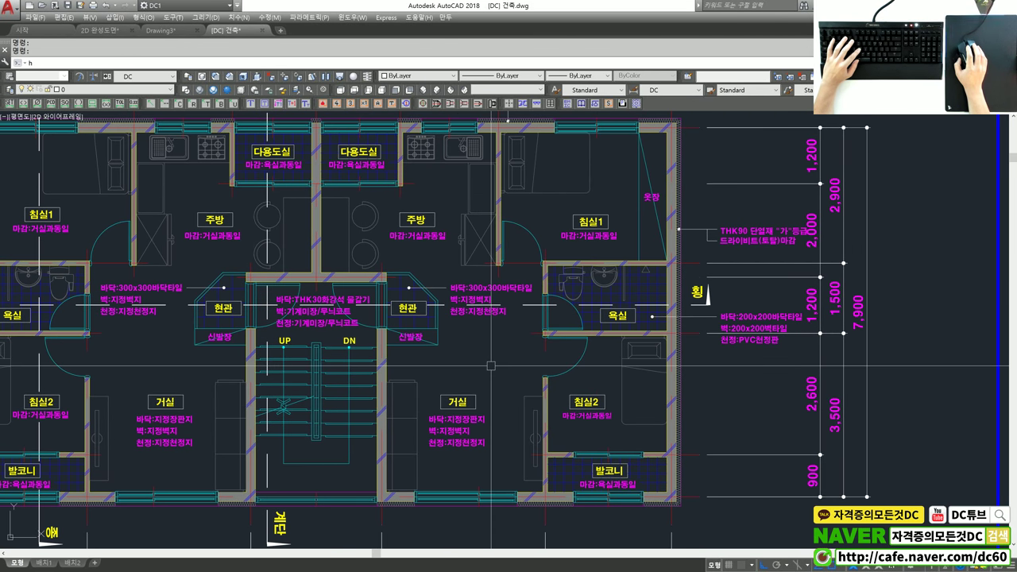
text(h)
key(space)
click(481, 352)
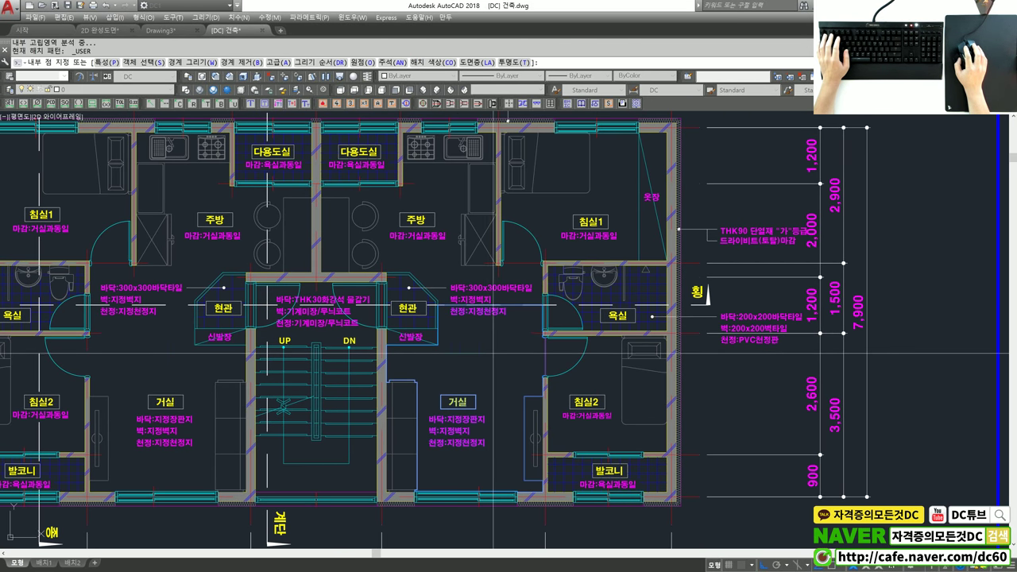
scroll(487, 347, up, 2)
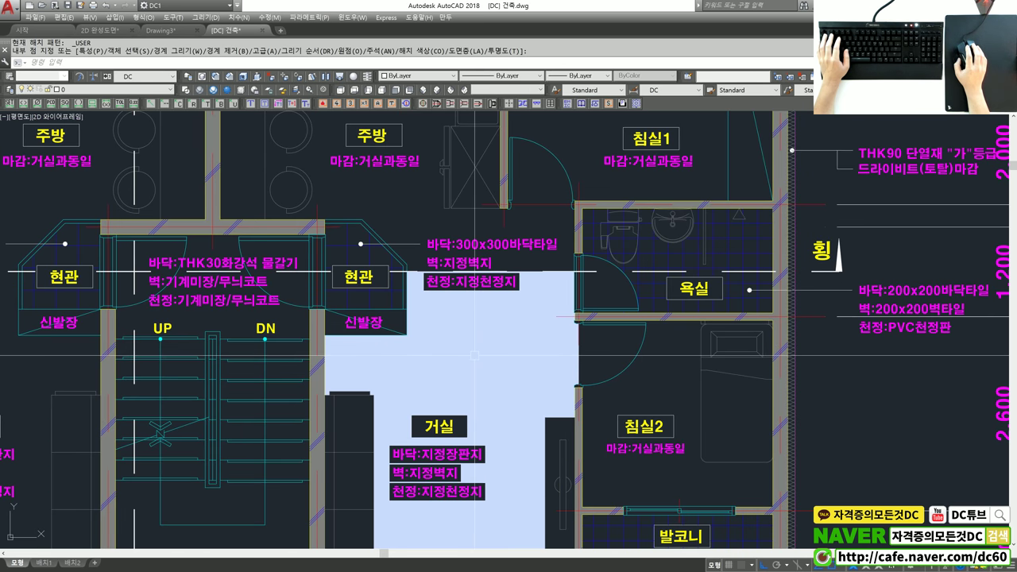
scroll(487, 347, down, 2)
scroll(509, 337, up, 2)
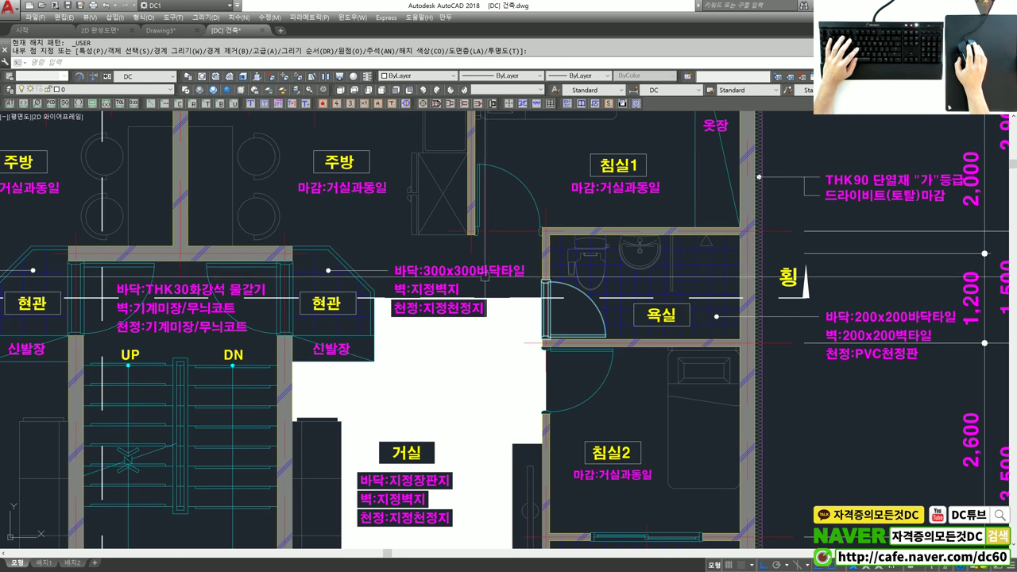
scroll(509, 337, down, 2)
key(Return)
text(e)
key(Return)
click(493, 341)
key(Return)
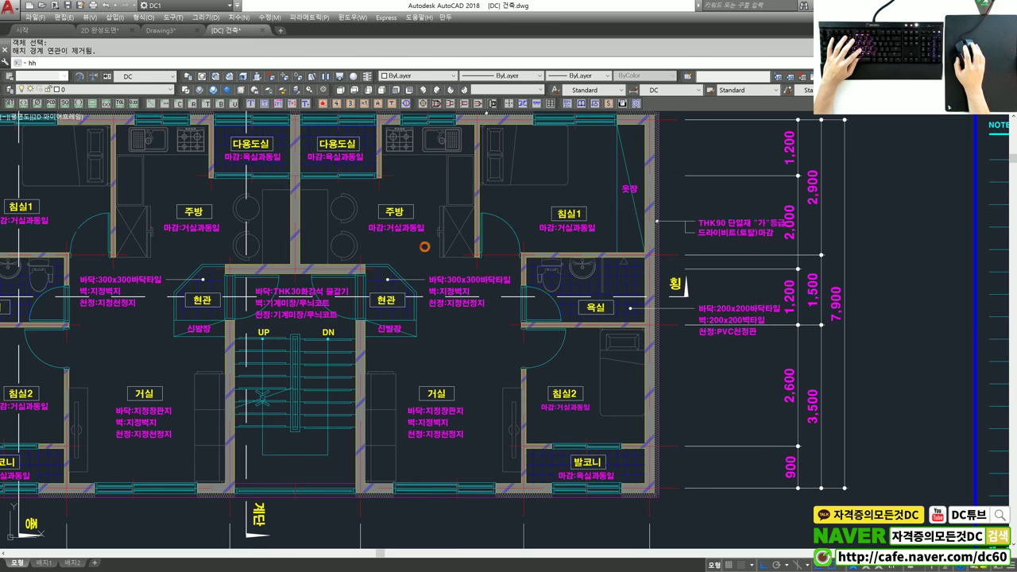
key(Return)
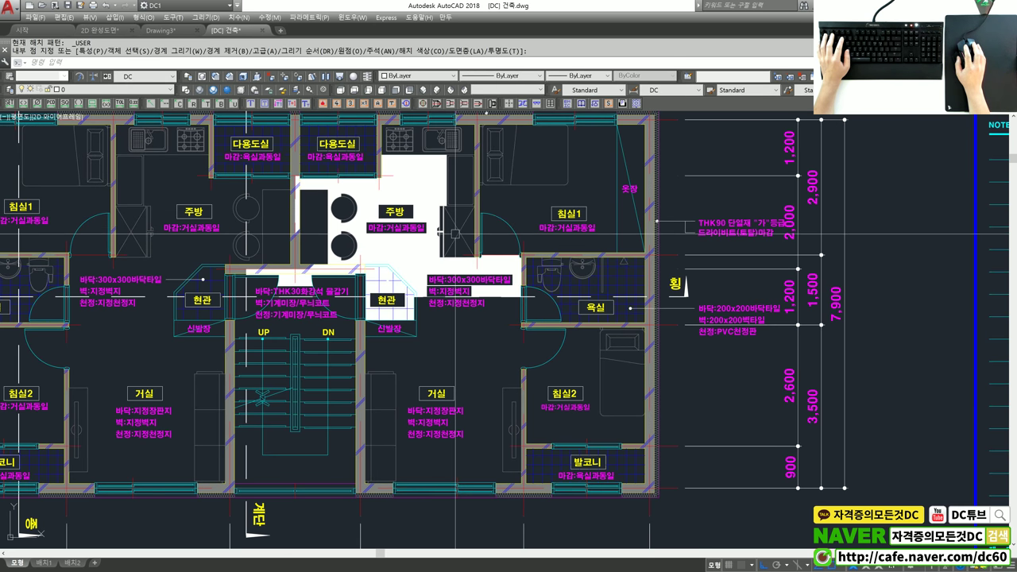
Step: Erase the trial kitchen hatch and pan to show the whole unit plan
scroll(395, 215, up, 2)
key(Return)
text(e)
key(Return)
key(Return)
scroll(382, 288, down, 2)
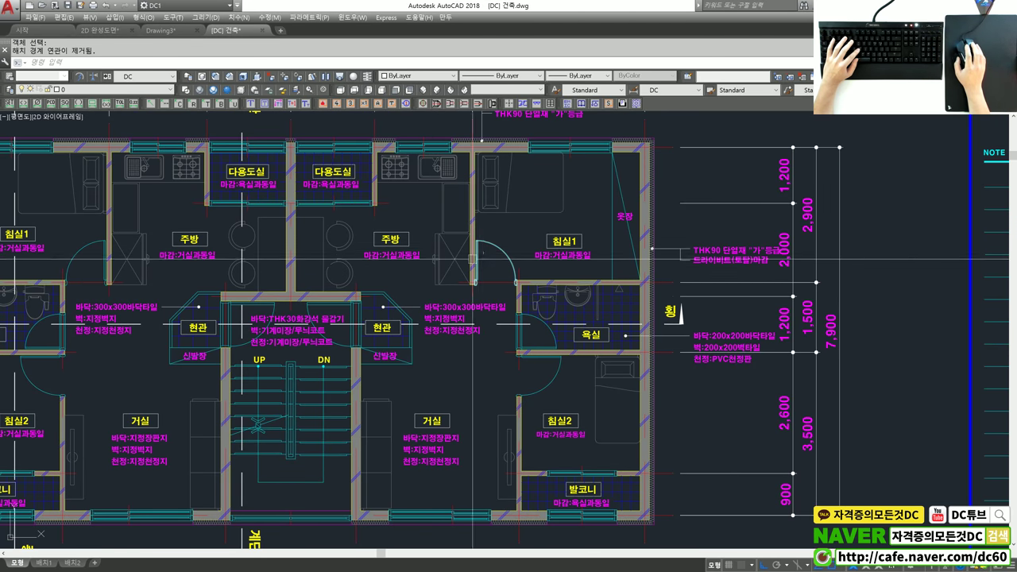
middle_drag(304, 276, 397, 272)
key(Escape)
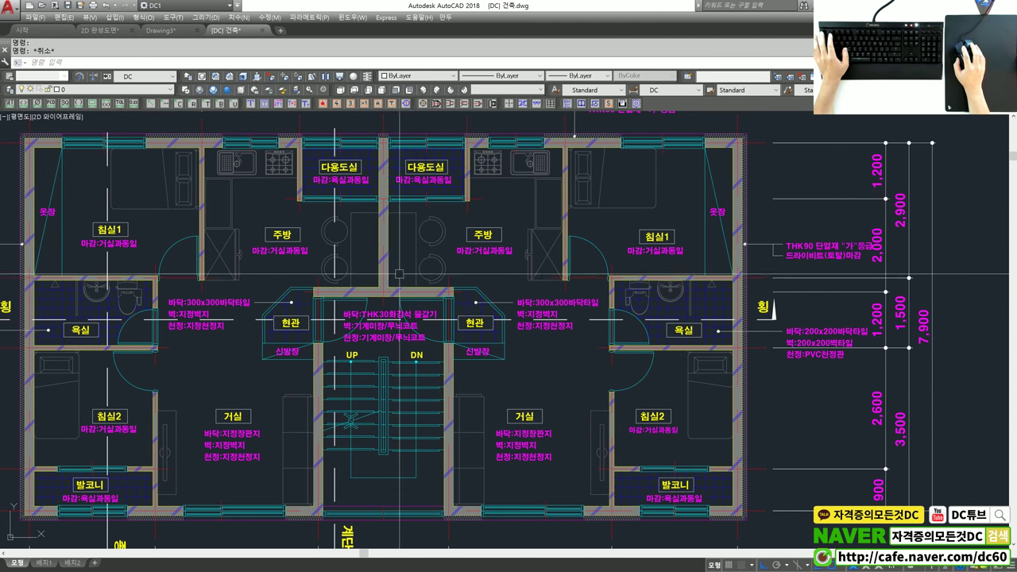
Step: Isolate the Hatch-1 layer with LAYISO, then undo to bring all layers back
text(layiso)
key(Return)
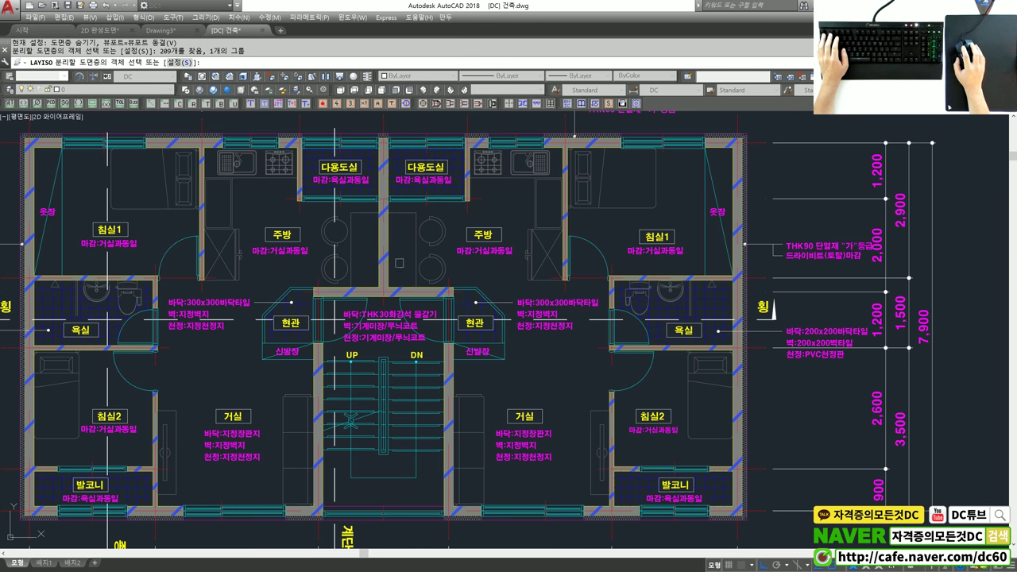
click(395, 262)
key(Return)
key(ctrl+z)
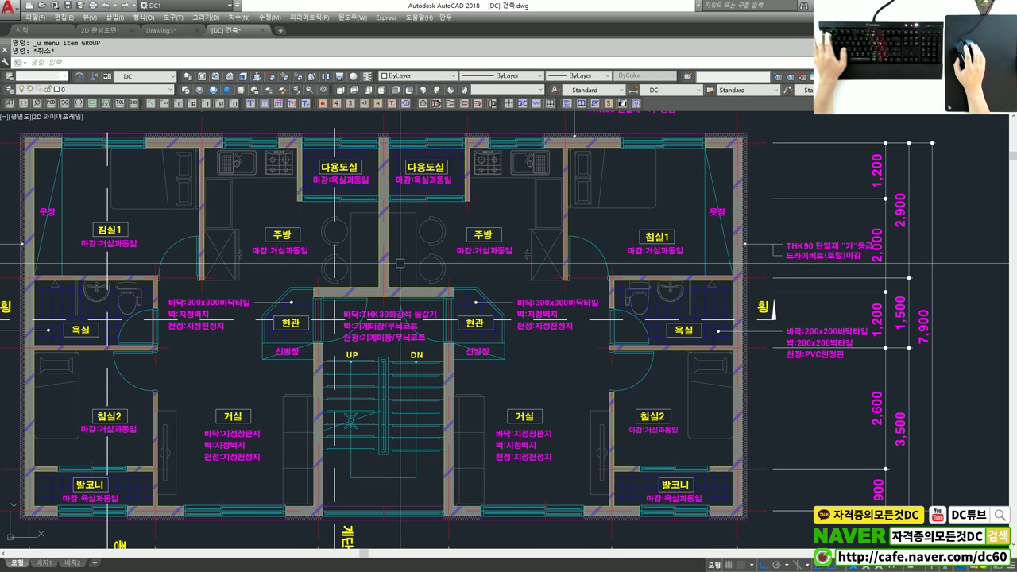
Step: Run LAYISO again and pick a wall so only the Wall layer stays visible
text(layiso)
key(Return)
scroll(386, 255, up, 3)
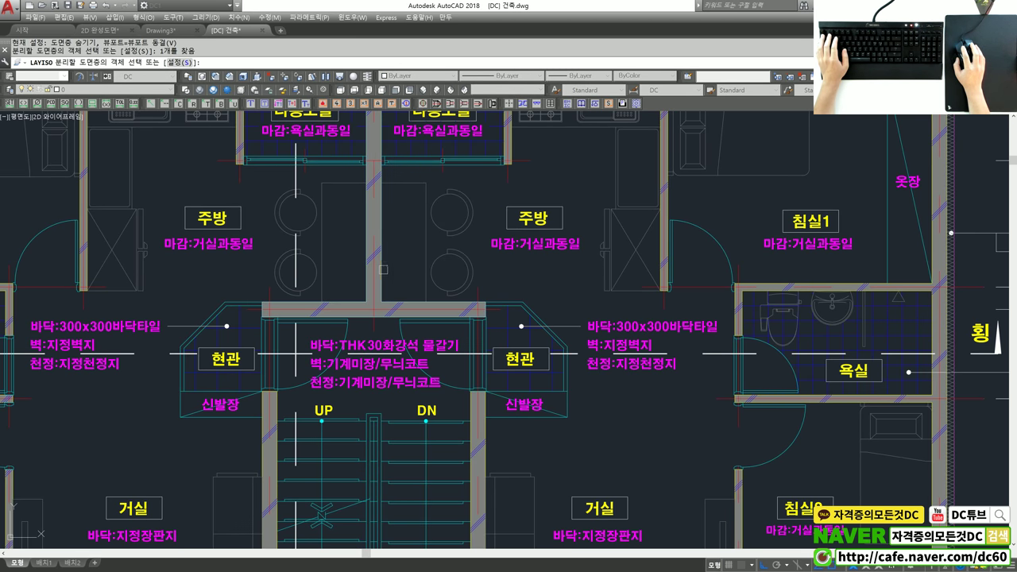
key(Return)
click(381, 295)
key(Escape)
Step: Window-select and pick wall outlines to check them, clearing each selection
click(379, 430)
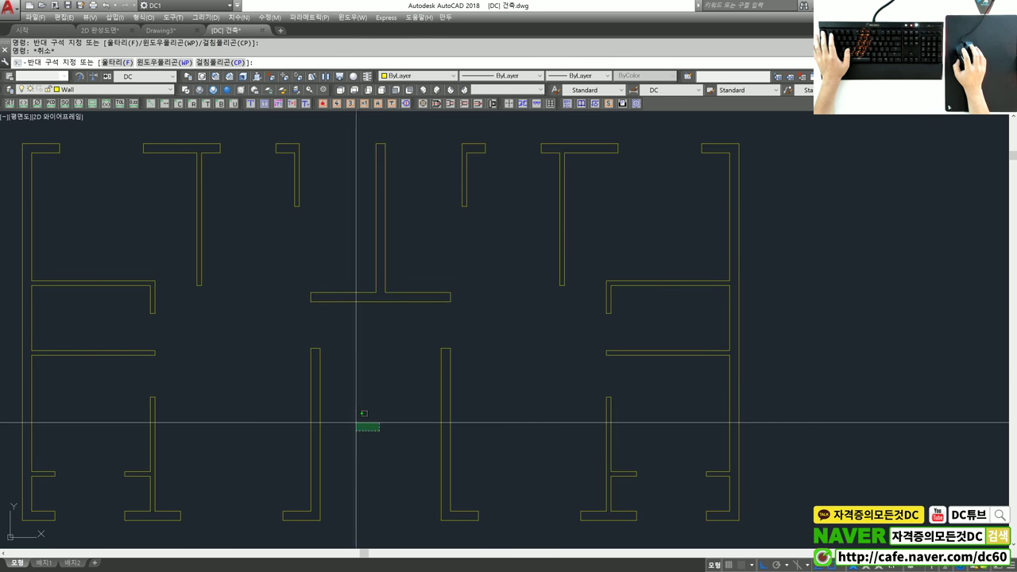
click(314, 429)
scroll(313, 428, down, 5)
scroll(405, 370, up, 4)
key(Escape)
click(256, 413)
key(Escape)
Step: Select the left E-shaped wall and the lower-middle L-shaped wall to inspect them, then deselect
scroll(263, 385, down, 2)
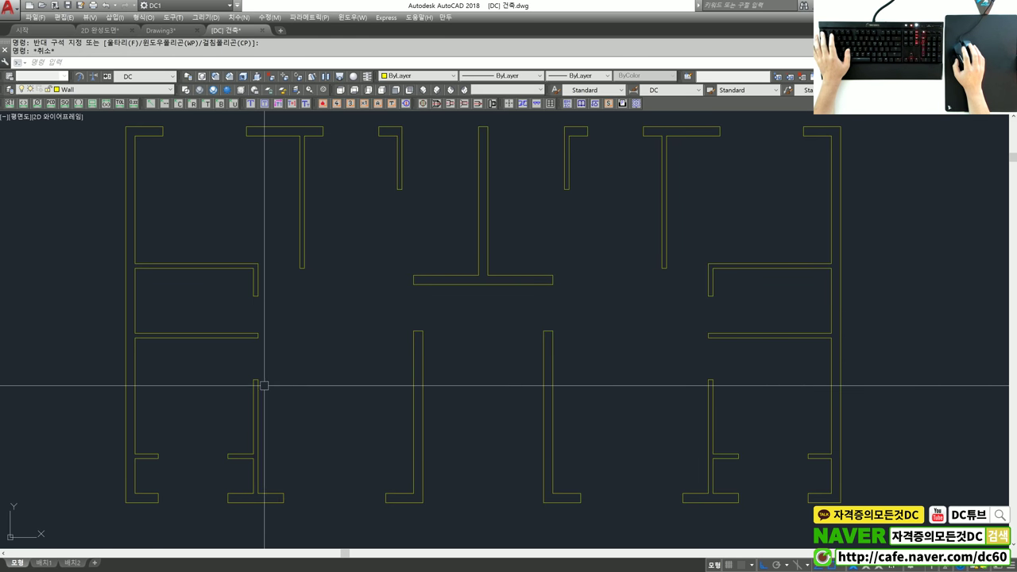
click(236, 351)
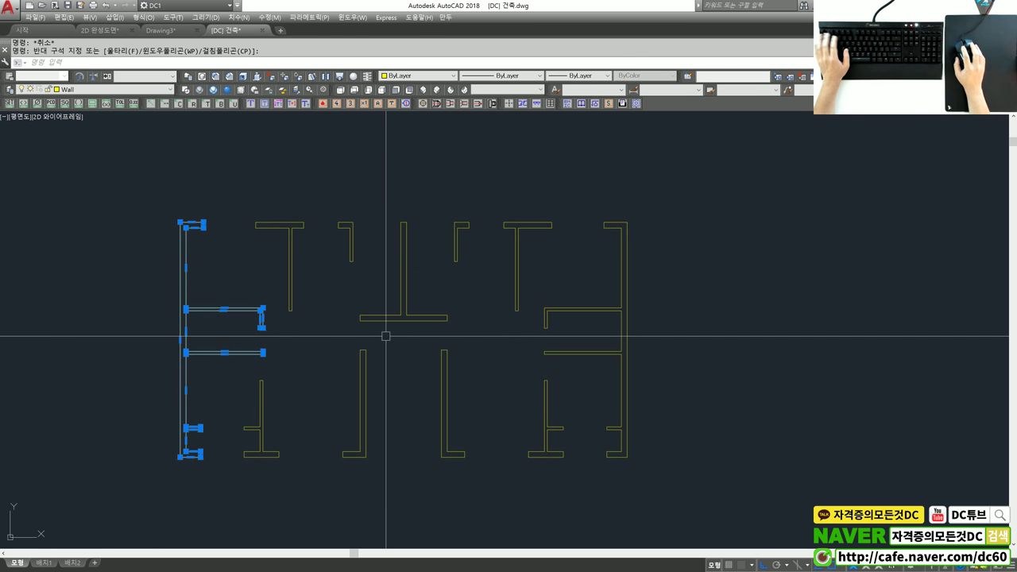
key(Escape)
click(408, 350)
click(348, 363)
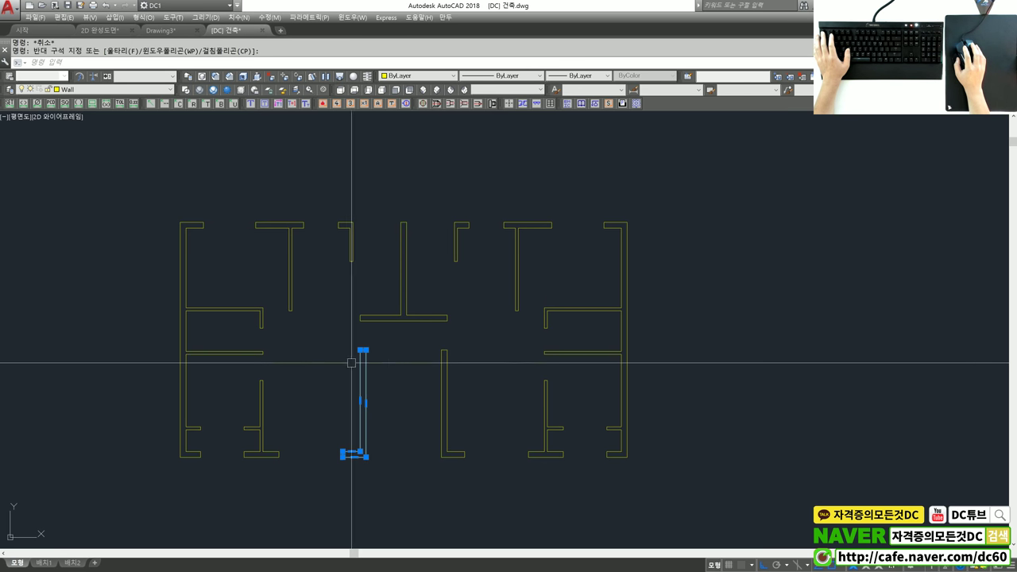
key(Escape)
scroll(385, 359, down, 2)
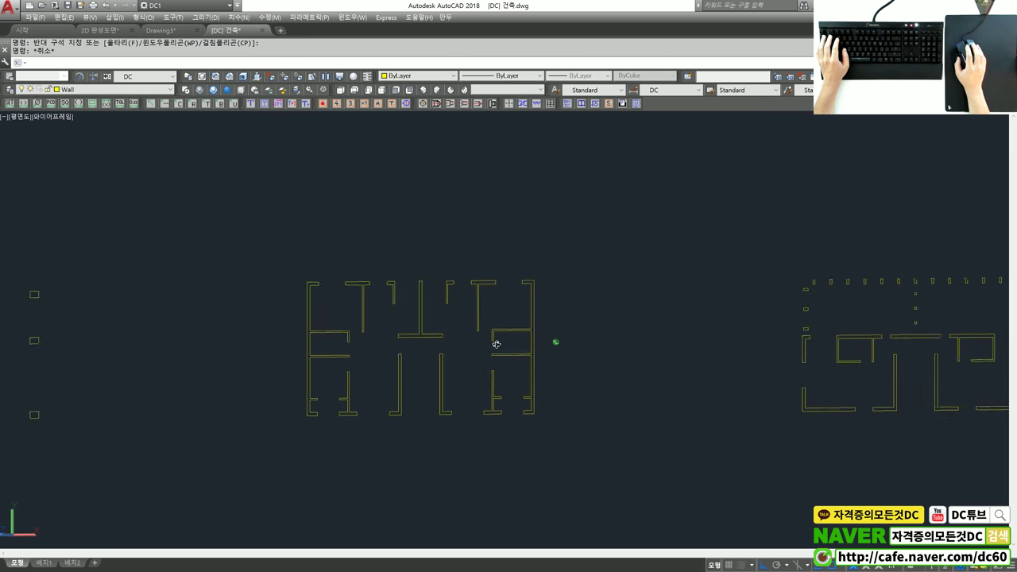
scroll(488, 340, down, 2)
Step: Orbit to a tilted 3D view and EXTRUDE all 11 wall polylines to full wall height
mouse_move(547, 345)
shift+middle_down()
mouse_move(423, 279)
mouse_move(556, 270)
shift+middle_up()
text(ext)
key(Return)
click(612, 470)
click(254, 212)
key(Return)
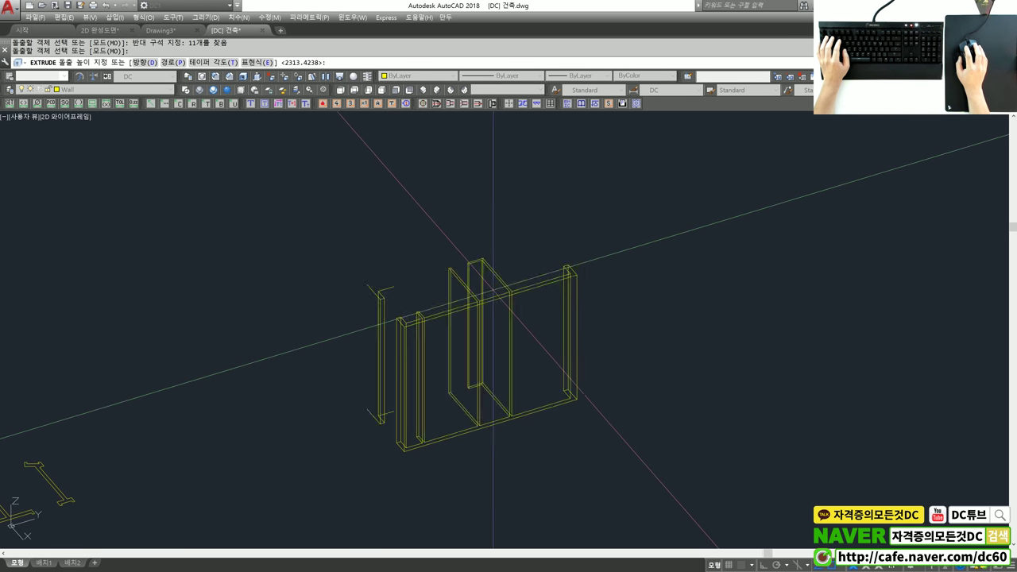
key(Return)
key(Return)
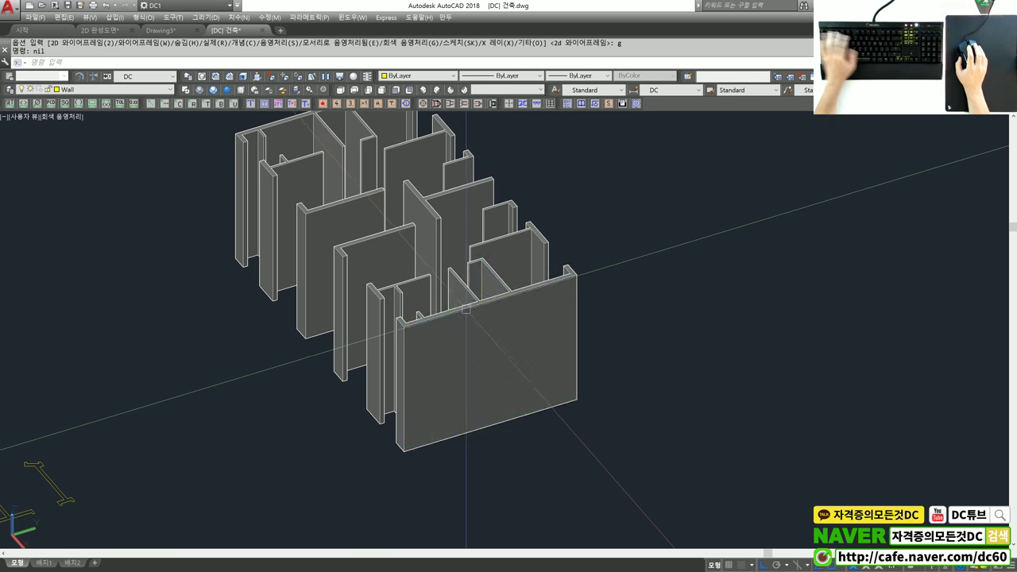
Step: Orbit to view the grey shaded walls from another angle
shift+middle_drag(465, 341, 517, 348)
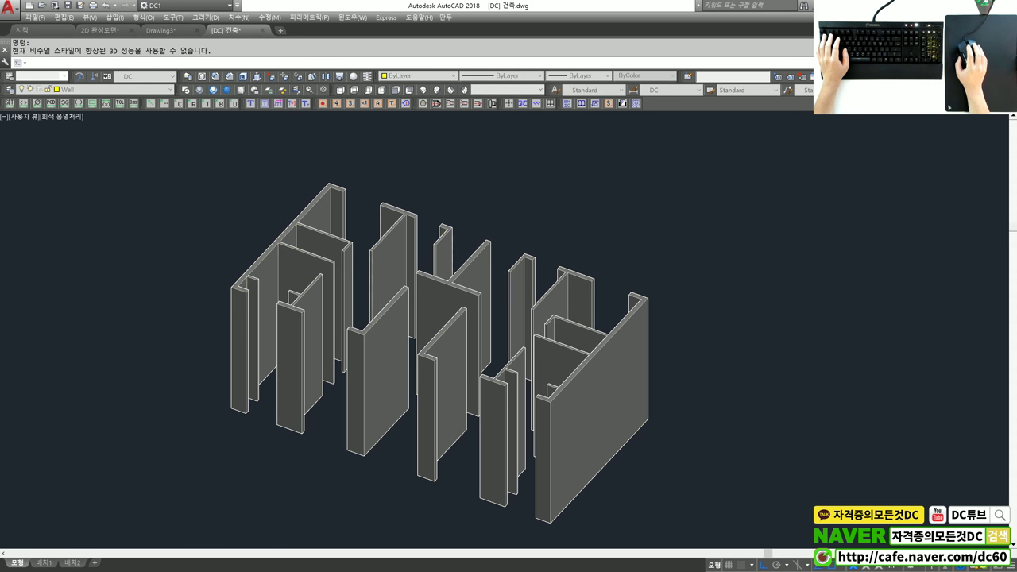
scroll(445, 381, up, 2)
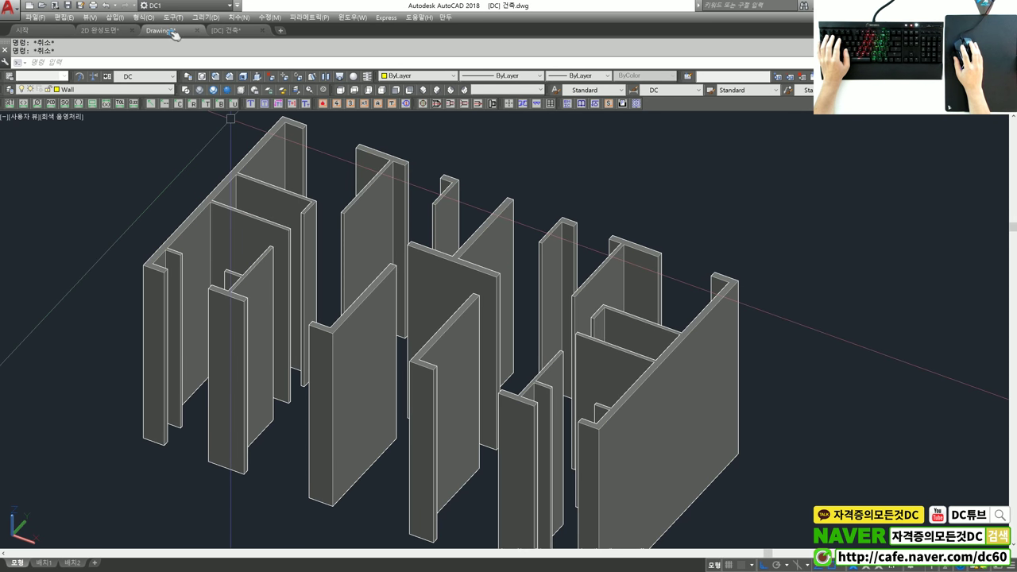
click(171, 32)
Step: Switch the floor plan to Top view with TT and pan it slightly
text(tt)
key(space)
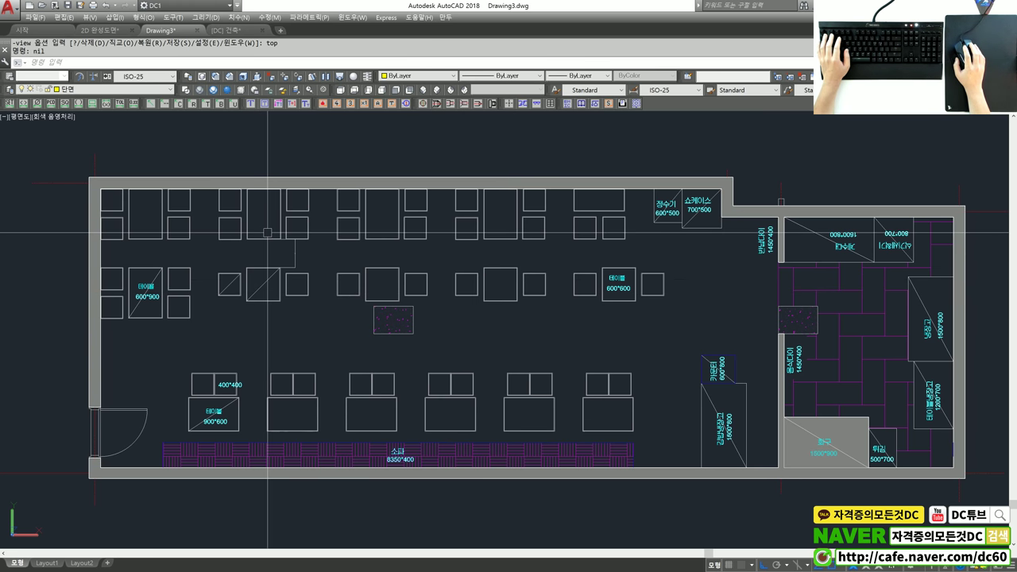
mouse_move(668, 356)
middle_down()
mouse_move(678, 343)
mouse_move(672, 352)
middle_up()
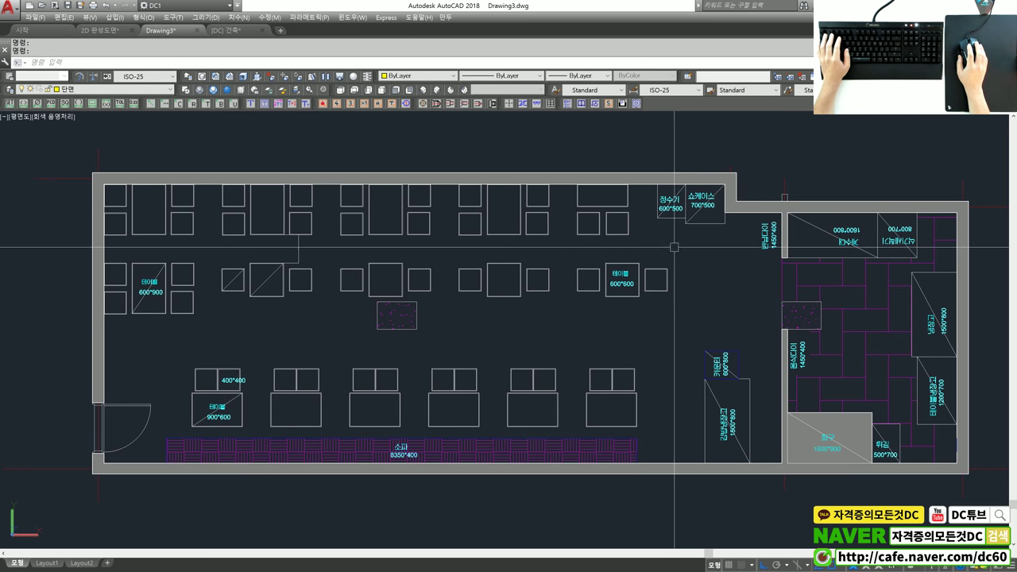
Step: Erase the stray short line near the tables
text(e)
key(Return)
click(312, 258)
click(291, 245)
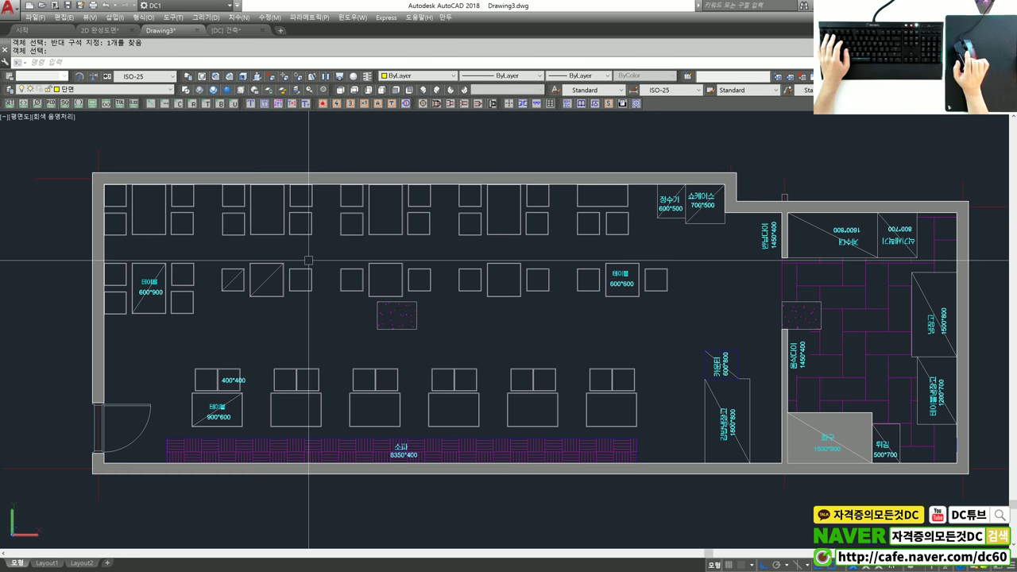
Step: Zoom All, then Zoom Extents to fit the whole floor plan in the window
text(z)
key(Return)
text(a)
key(Return)
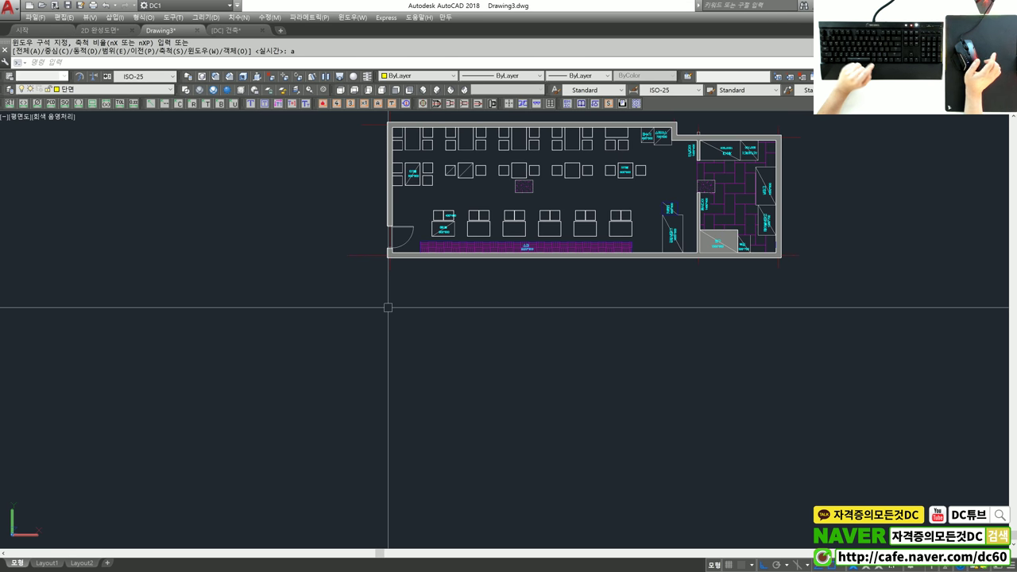
key(Return)
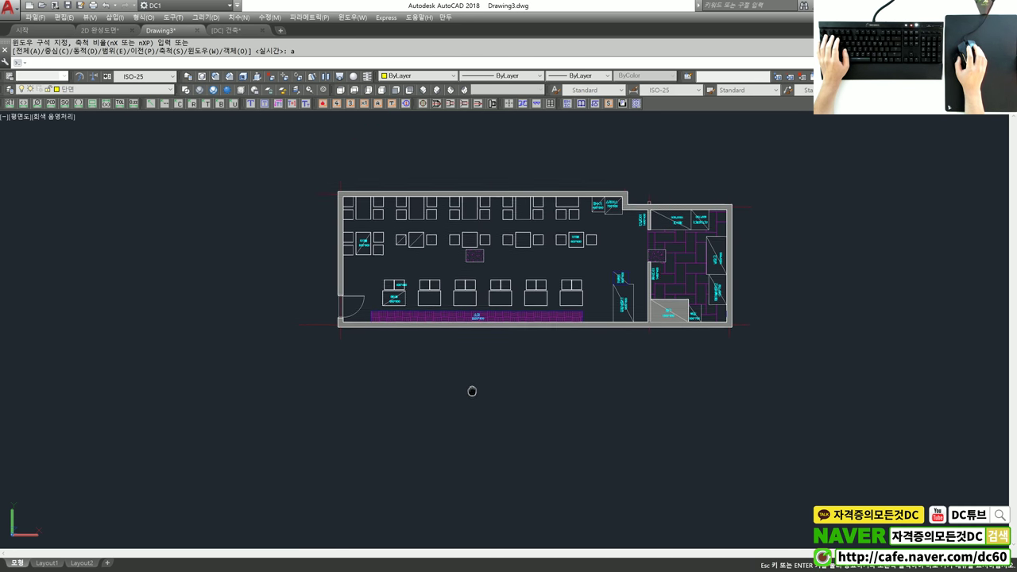
text(z)
key(Return)
text(e)
key(Return)
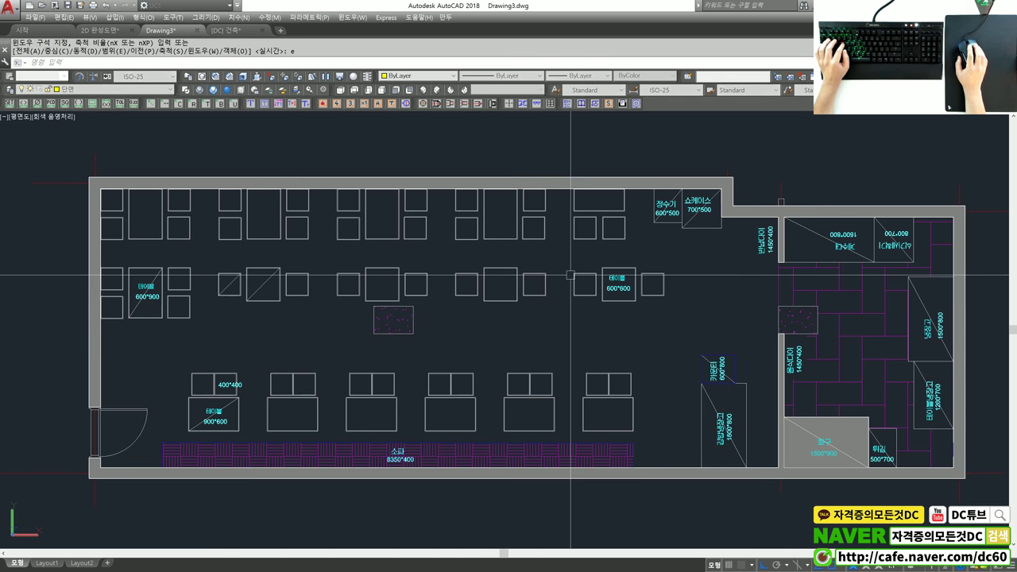